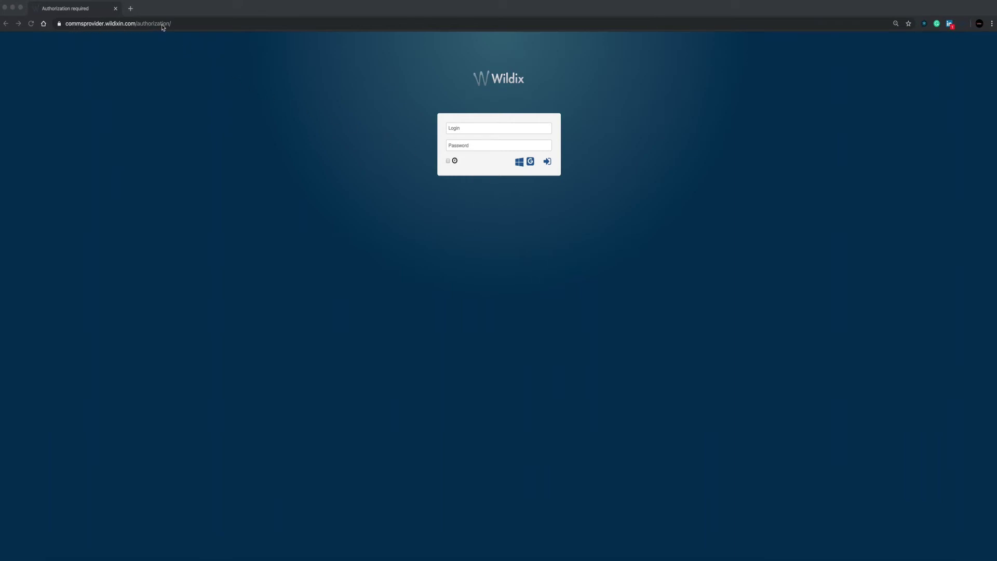
- Sign in to Wildix with the account's login name and password
click(459, 127)
click(460, 127)
text(171)
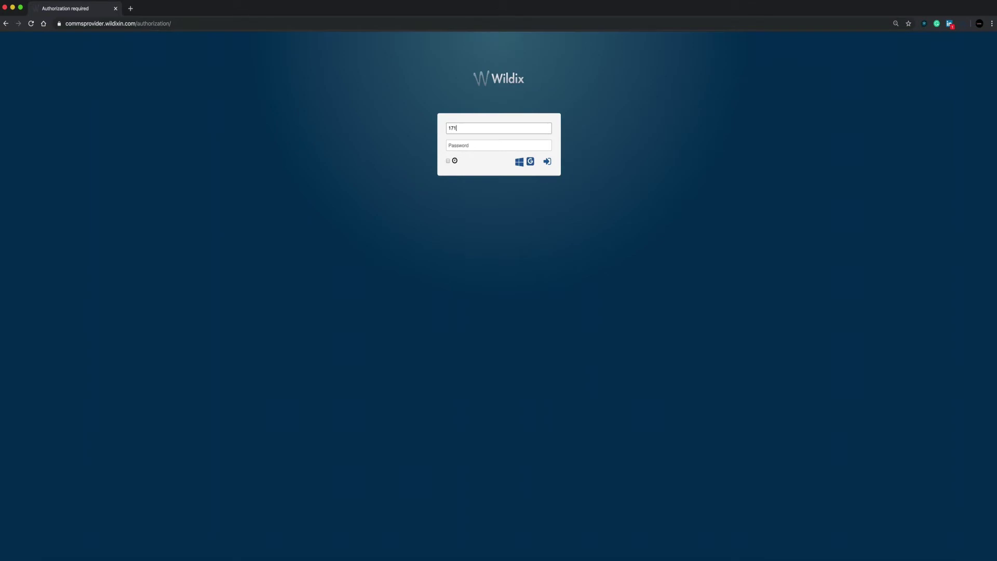
key(BackSpace)
key(BackSpace)
key(BackSpace)
drag(529, 128, 444, 131)
text(K)
click(469, 146)
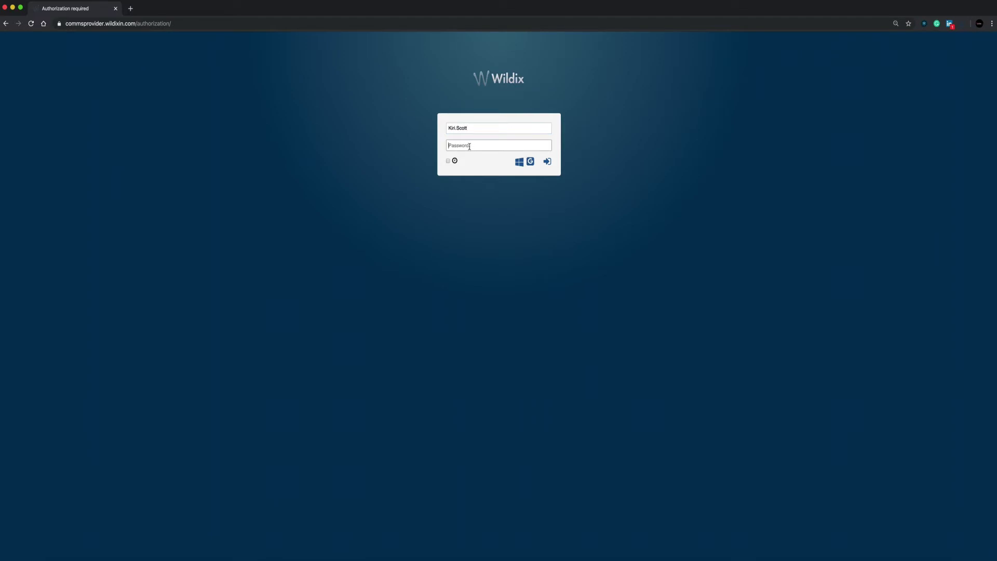
text(p)
click(548, 162)
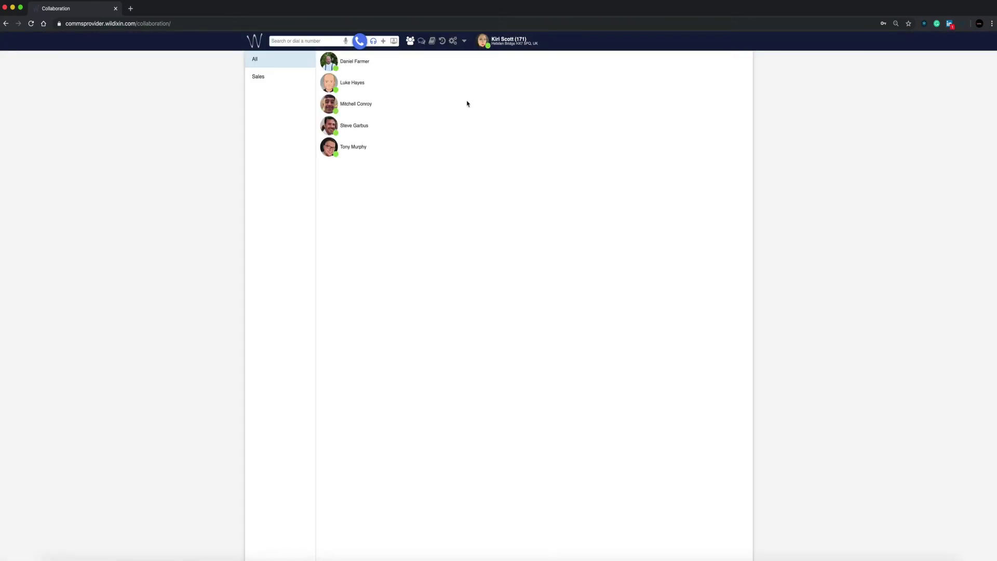
click(59, 23)
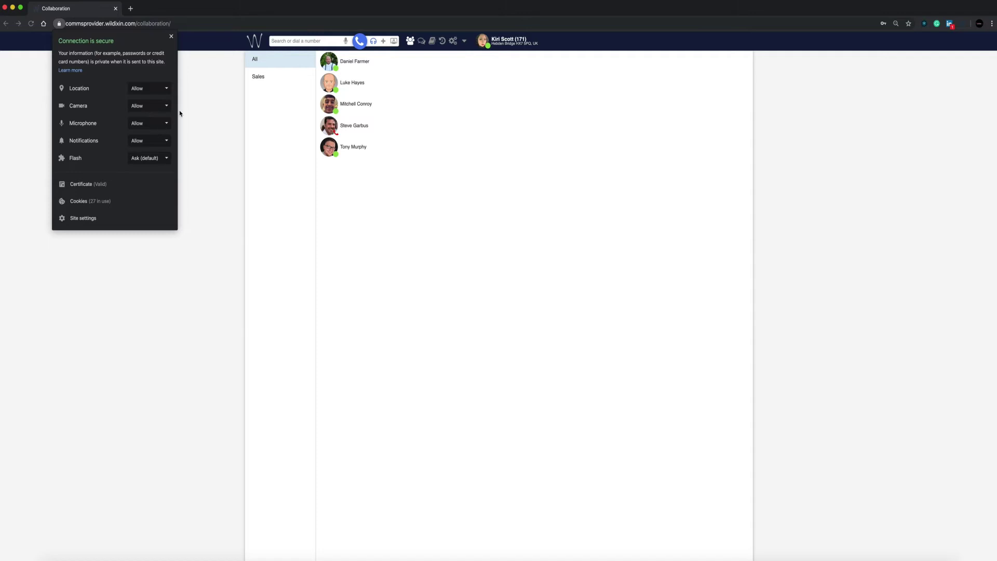
click(171, 36)
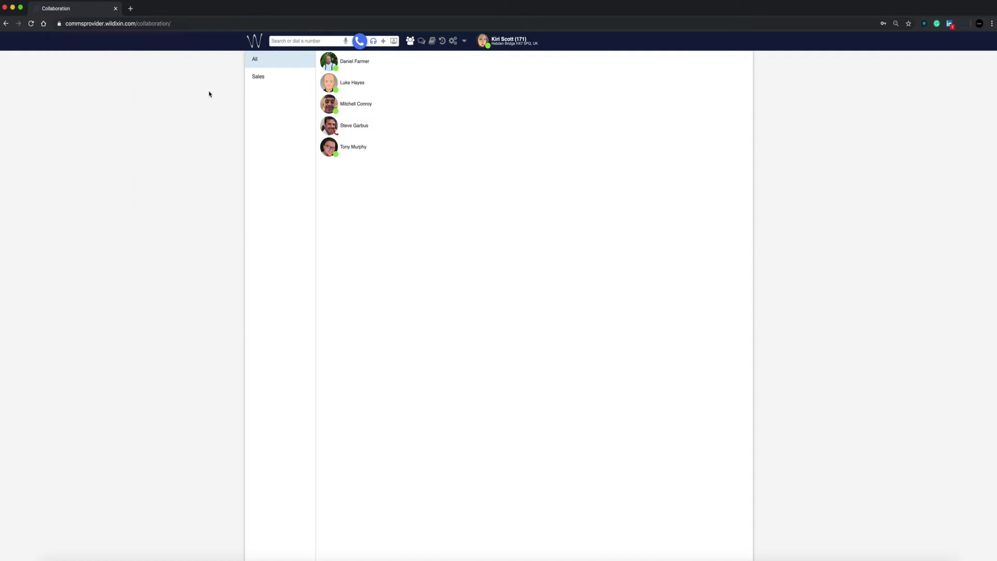
- In Edit colleagues, tick two Accounts colleagues and the whole Support group
click(466, 42)
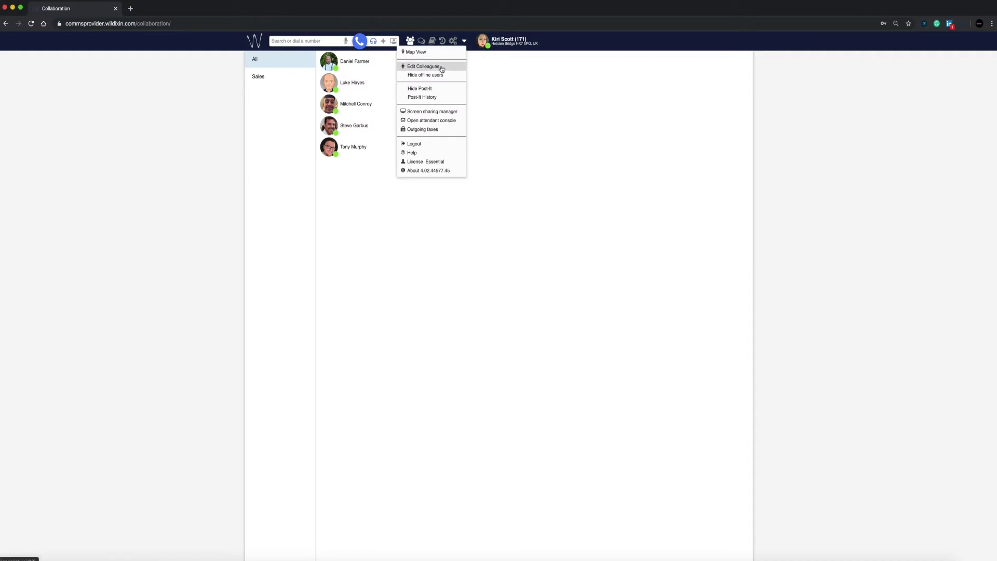
click(440, 67)
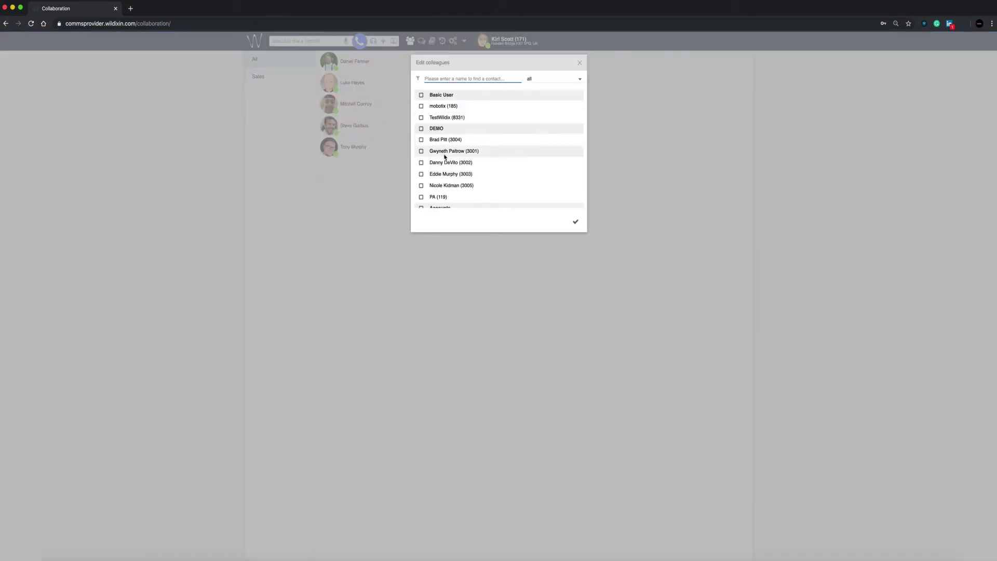
scroll(431, 130, down, 1)
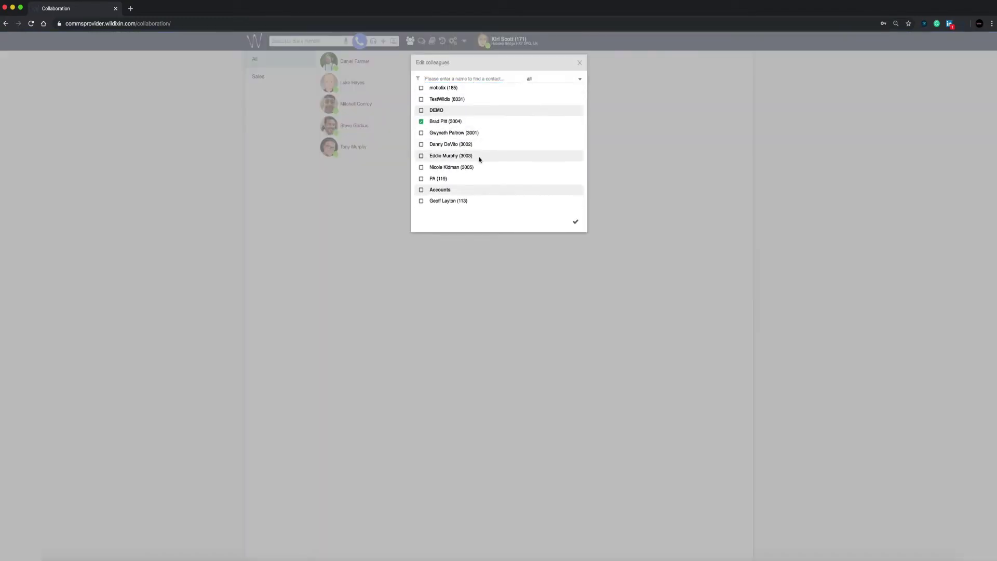
scroll(478, 158, down, 5)
click(421, 130)
click(421, 141)
click(421, 163)
- Add the Technical group, Meeting Room (181) and Main Office Dect (180), then confirm
scroll(472, 162, down, 5)
click(421, 147)
scroll(490, 165, down, 10)
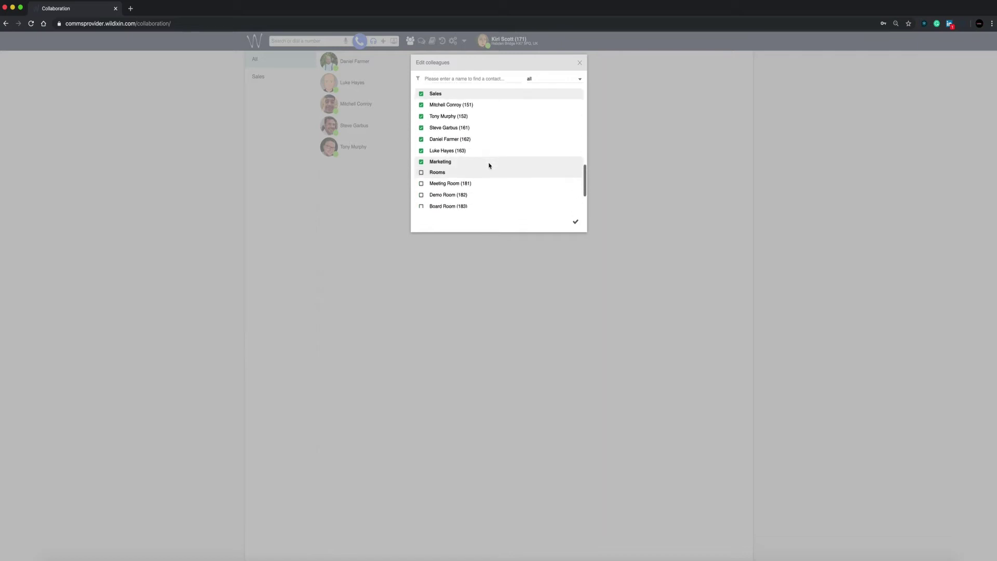
click(421, 151)
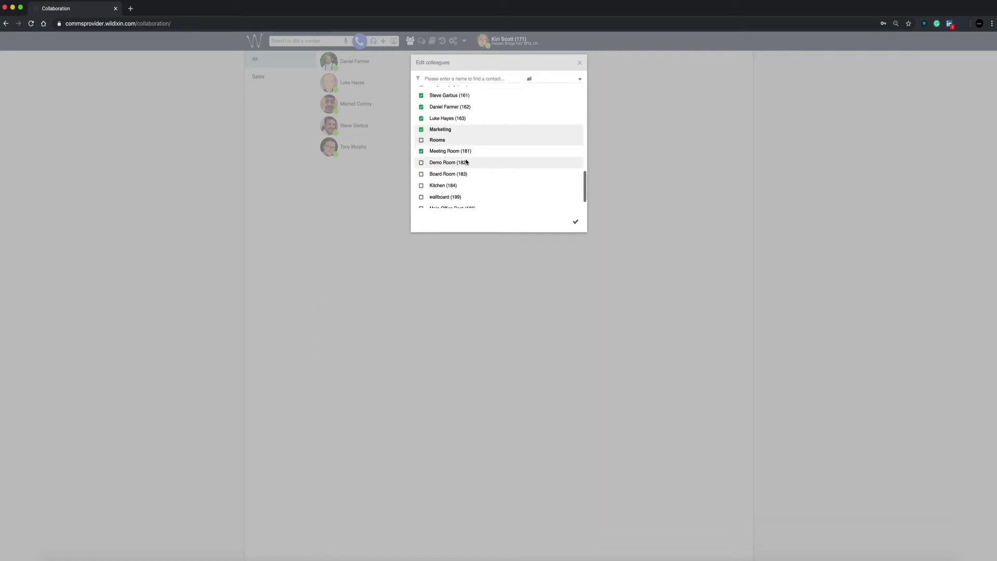
scroll(478, 167, down, 1)
click(421, 202)
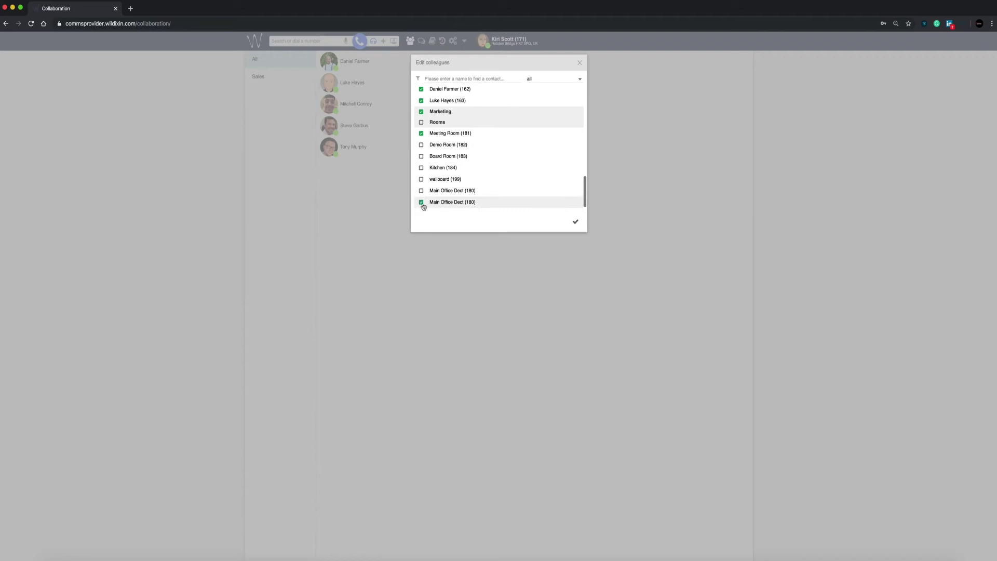
click(575, 222)
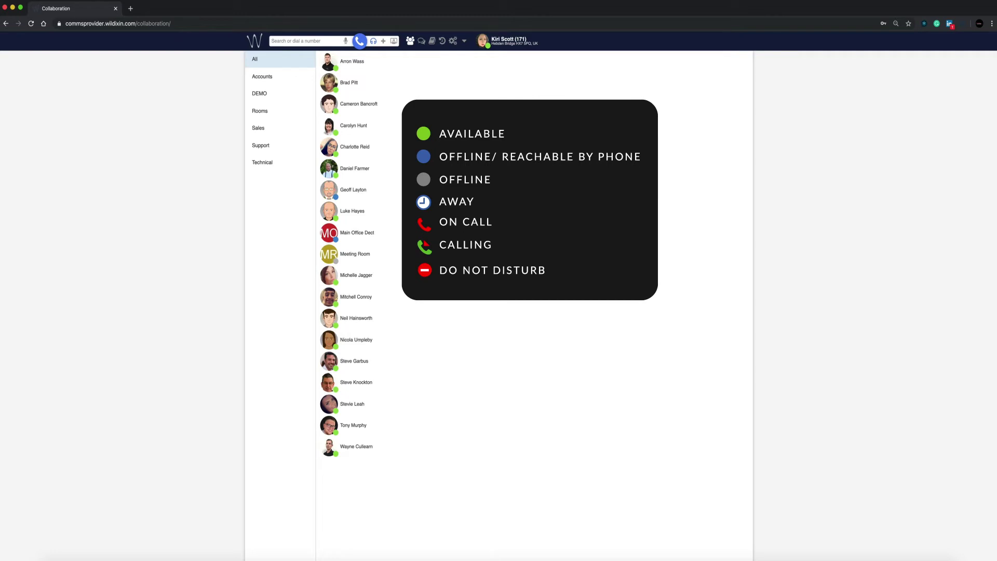
- Set the advanced status to do not disturb, expiring 13/11/2019 at 14:55
click(489, 49)
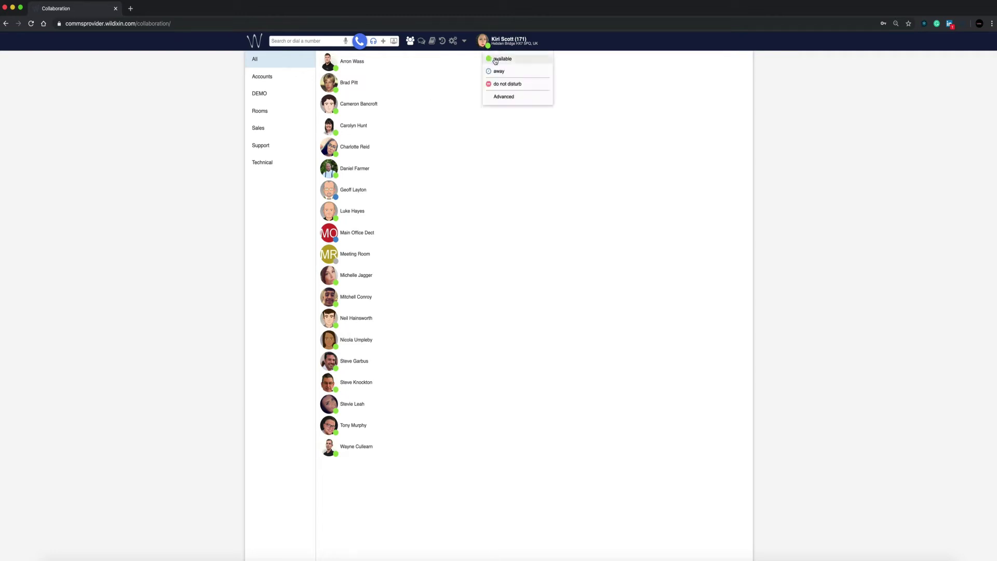
click(503, 98)
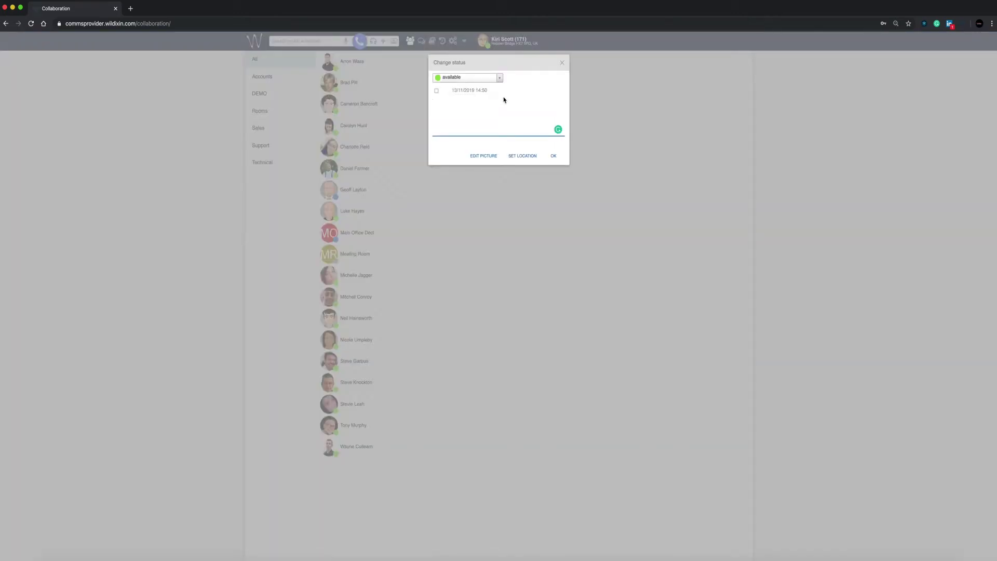
click(499, 78)
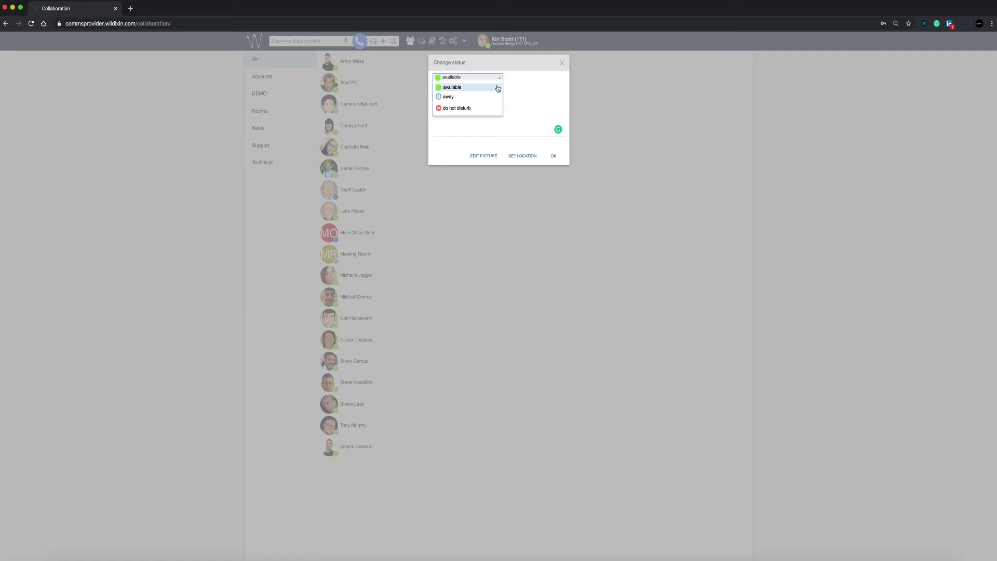
click(478, 108)
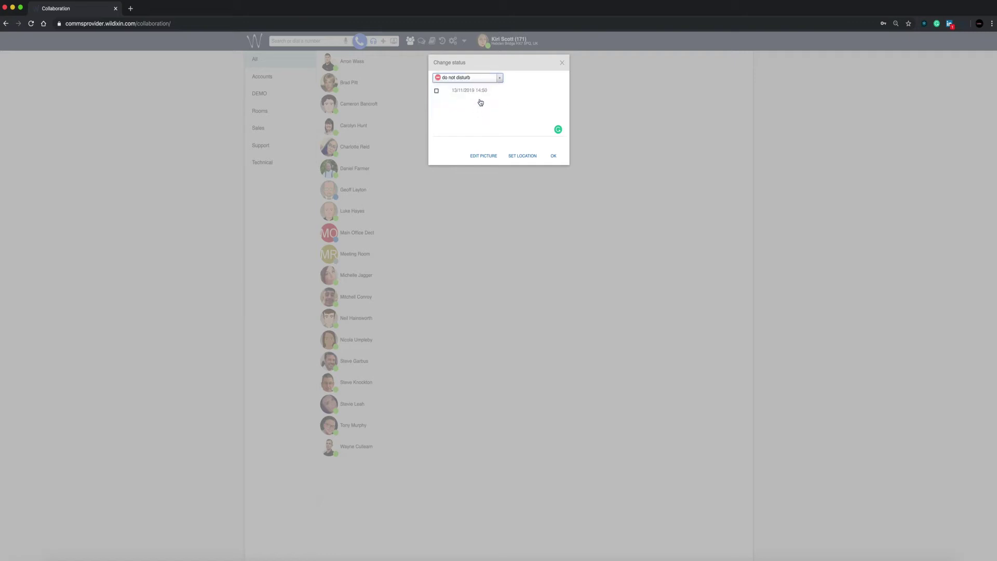
click(436, 92)
click(469, 93)
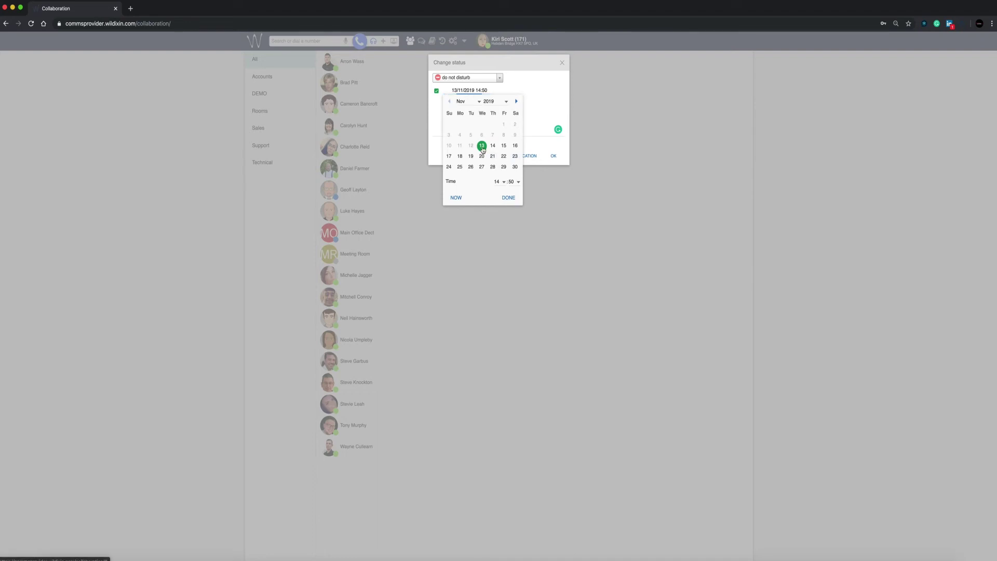
click(519, 182)
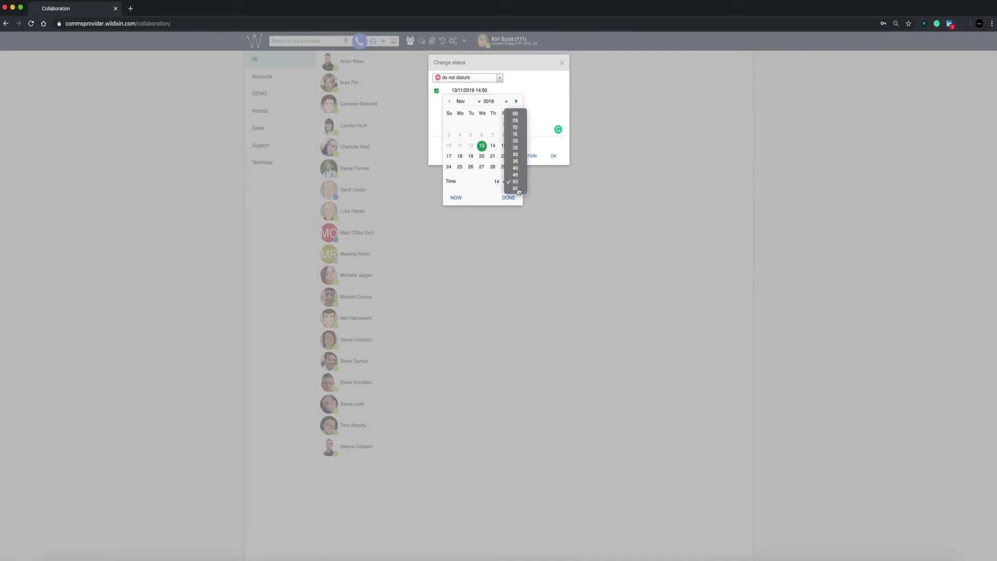
click(514, 193)
click(508, 197)
- Add the status message 'In client meeting' and apply it
click(462, 130)
text(()
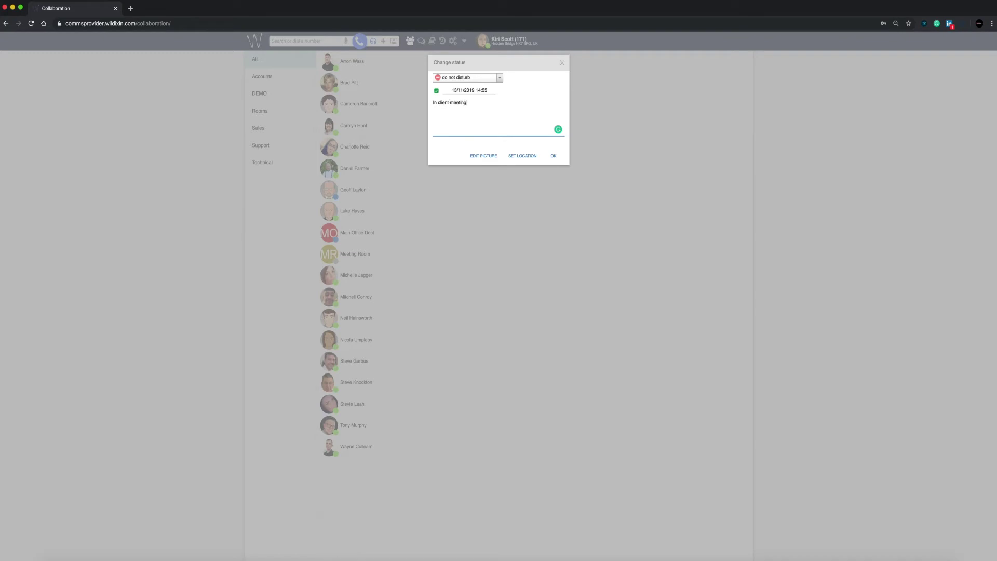
click(554, 156)
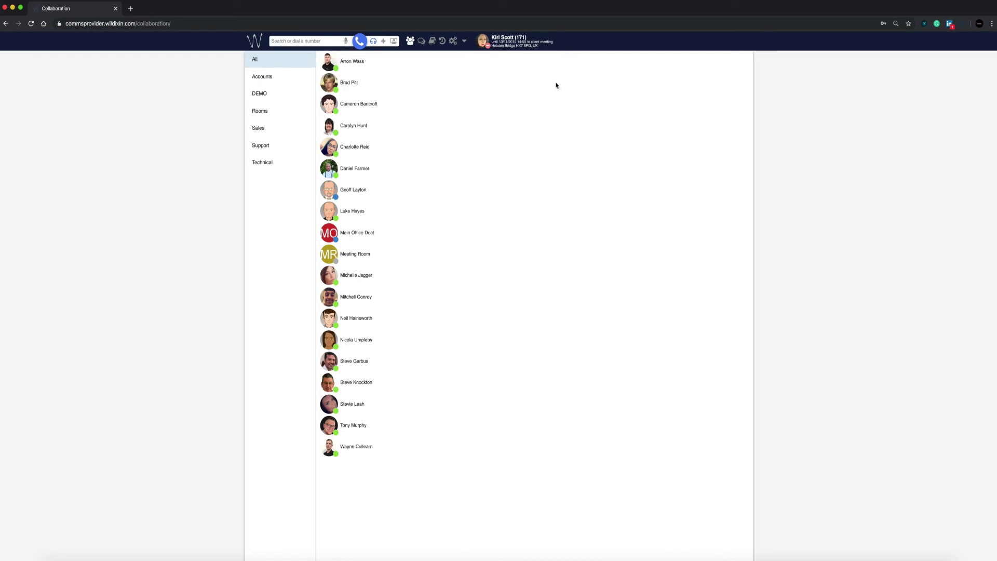
- Load photo.png from the Desktop as the profile picture and save it
click(487, 46)
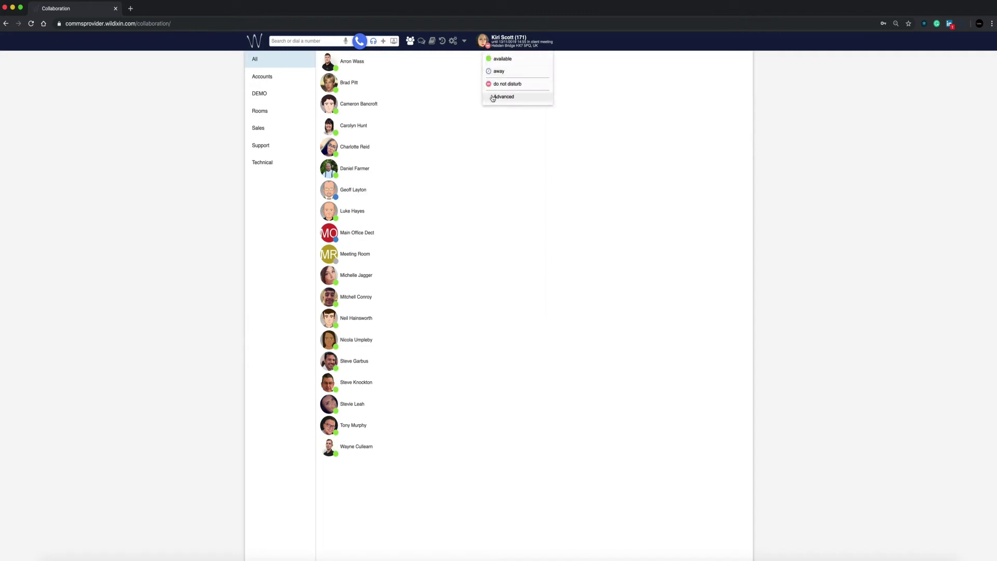
click(493, 97)
click(482, 156)
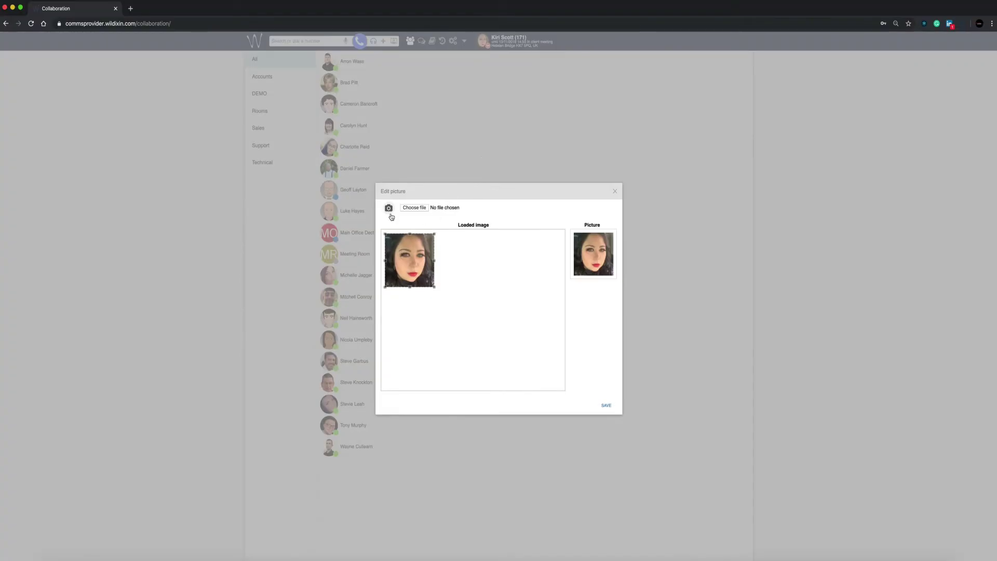
click(419, 212)
scroll(213, 254, down, 5)
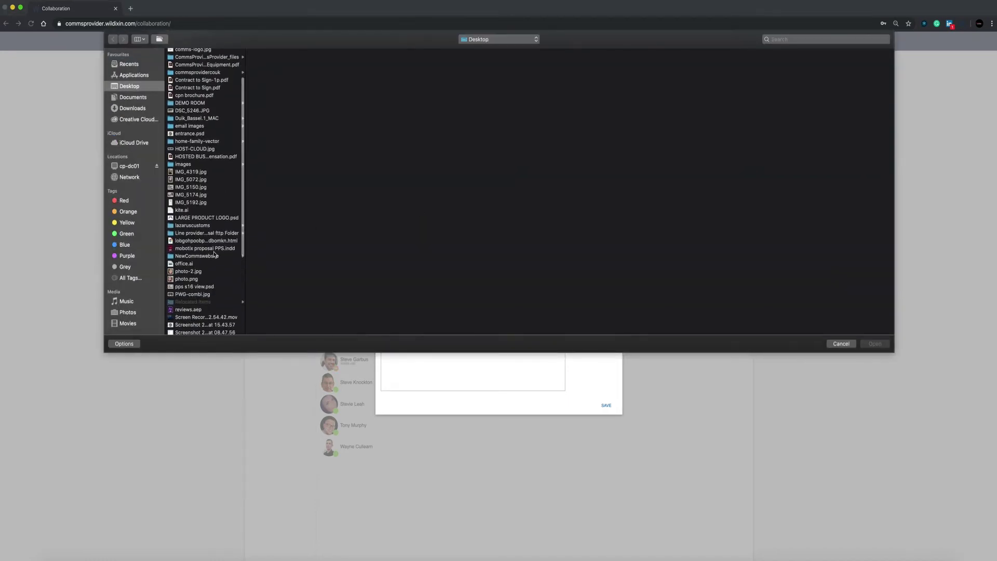
click(187, 279)
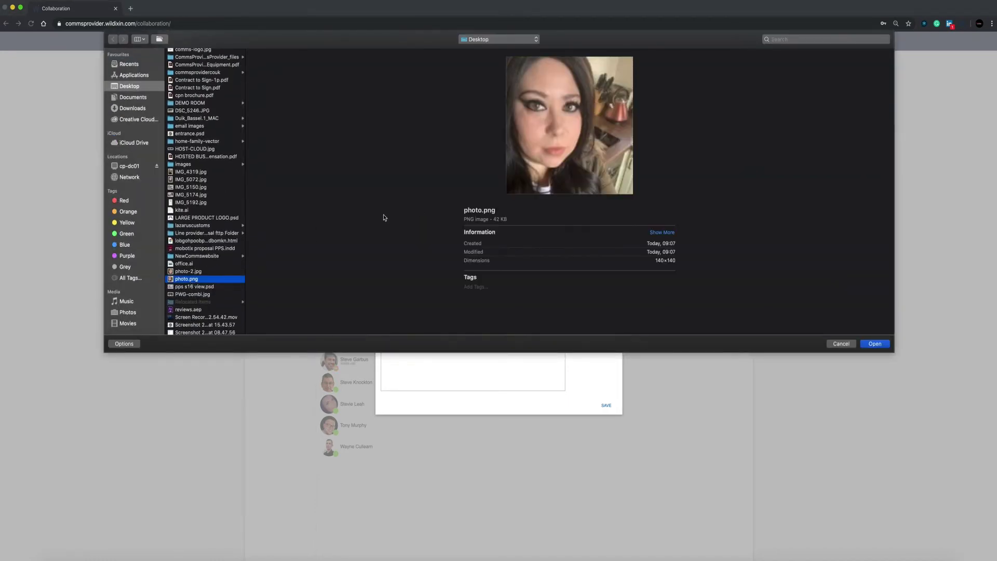
click(875, 344)
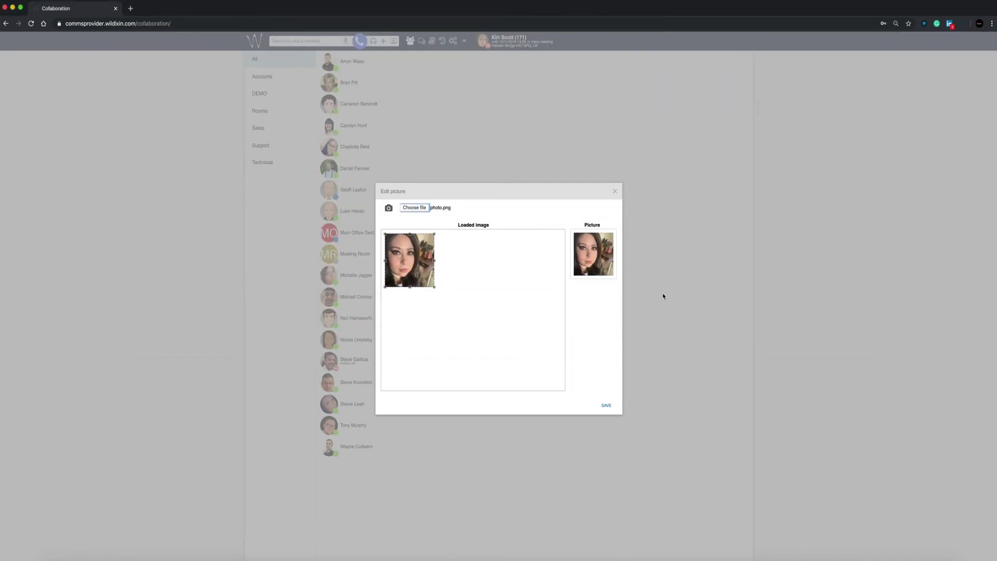
click(606, 405)
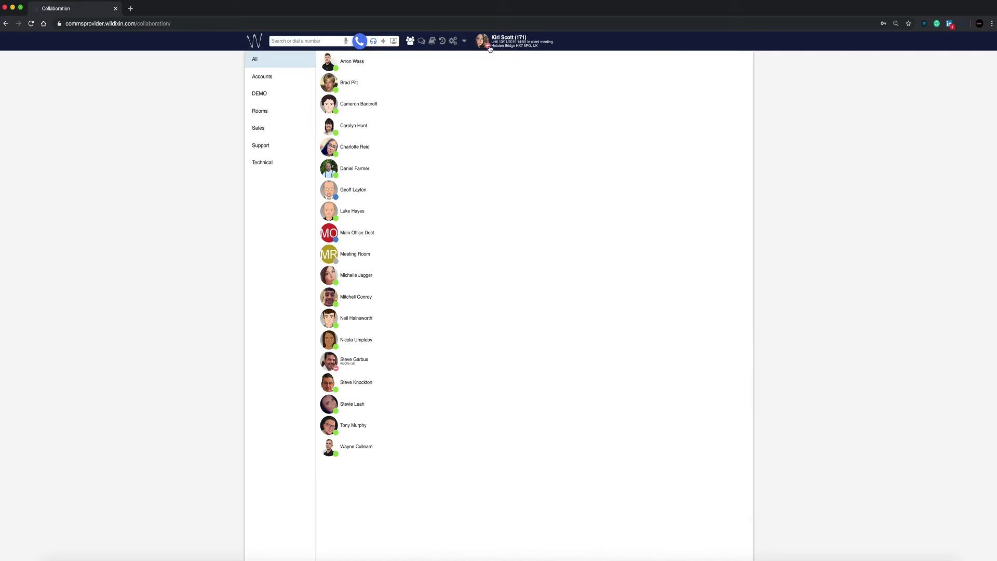
- In the location settings, try the automatic location and centre the map on Mytholmroyd
click(489, 49)
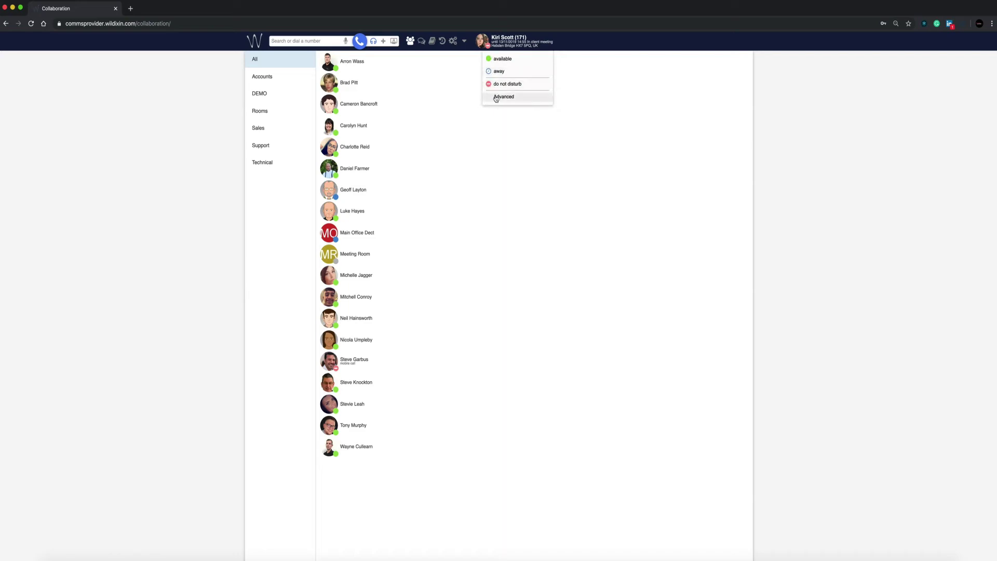
click(494, 97)
click(516, 156)
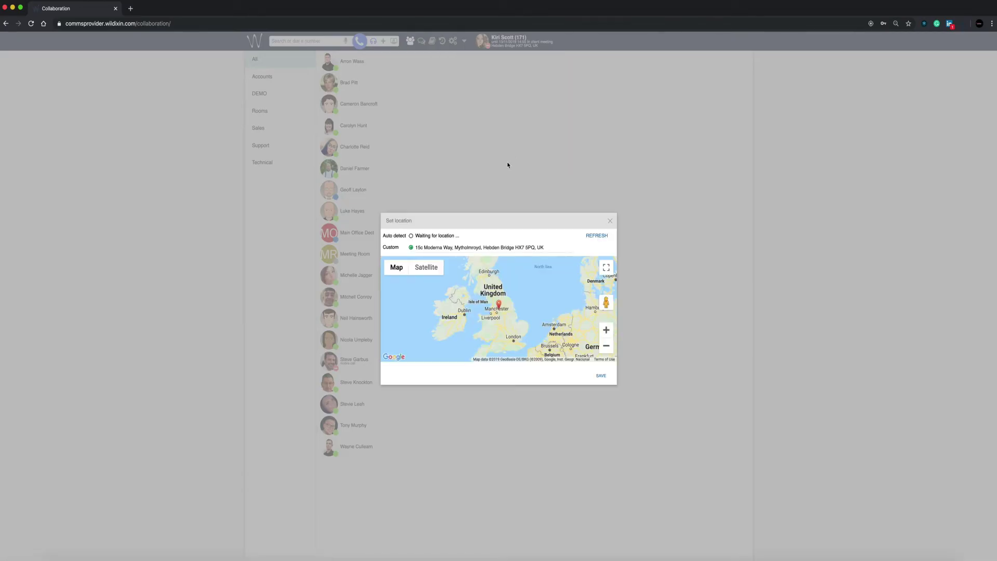
click(410, 236)
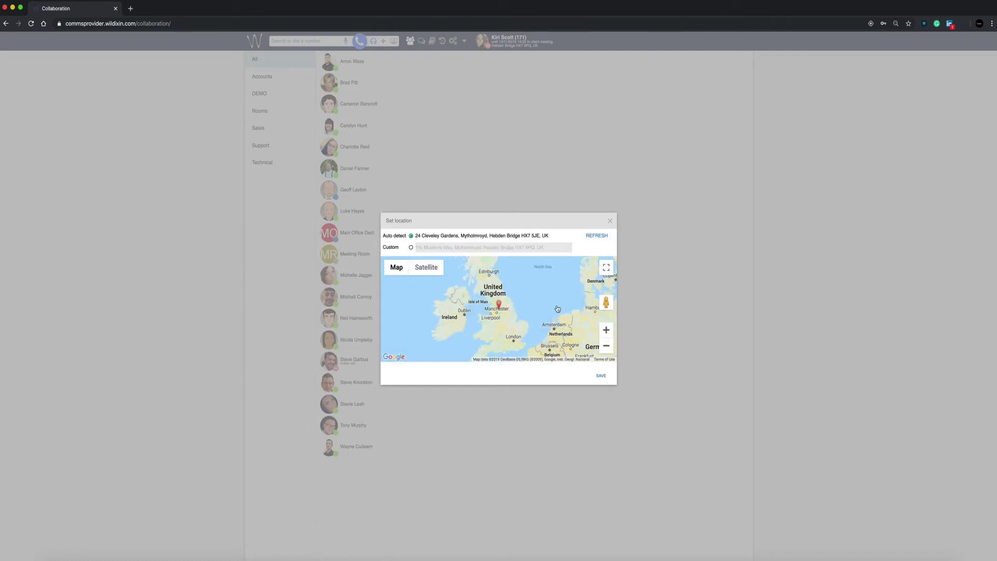
scroll(503, 309, up, 5)
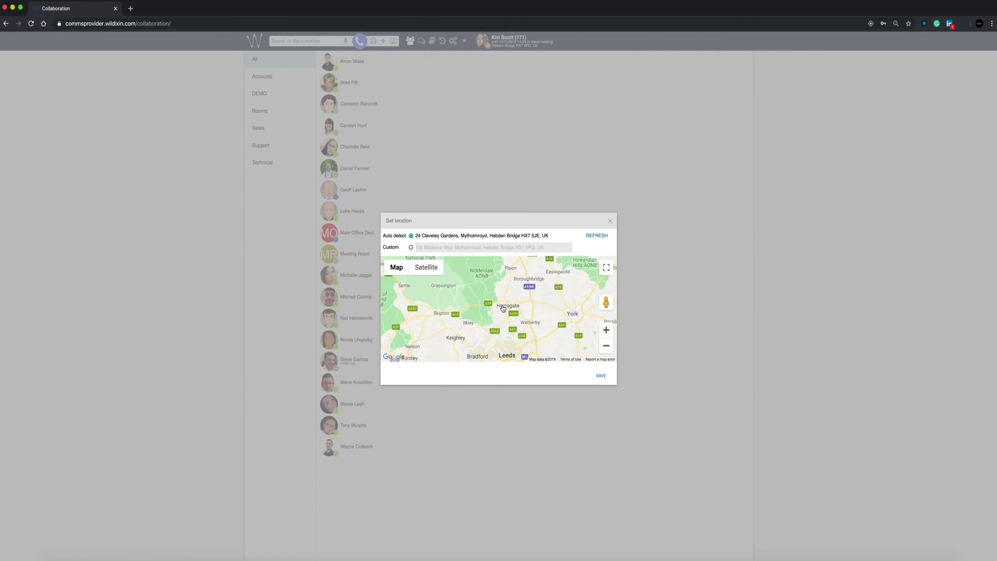
scroll(503, 309, down, 2)
scroll(447, 327, up, 3)
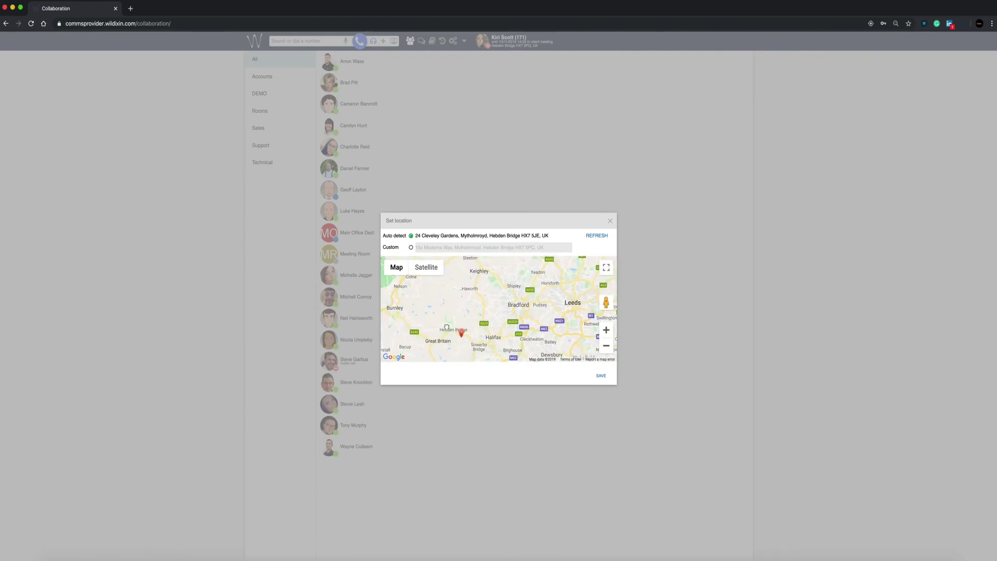
scroll(455, 324, up, 3)
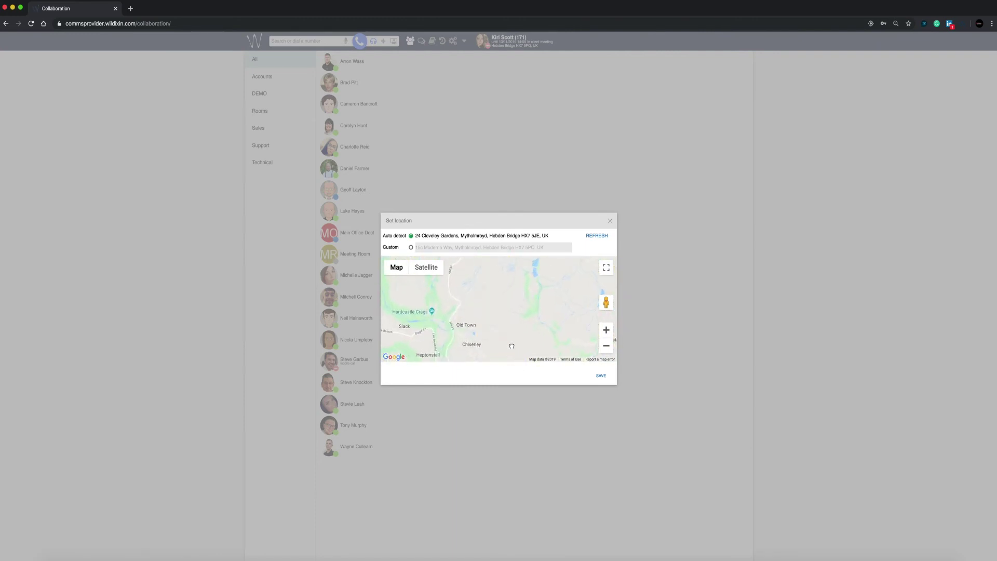
drag(517, 270, 513, 248)
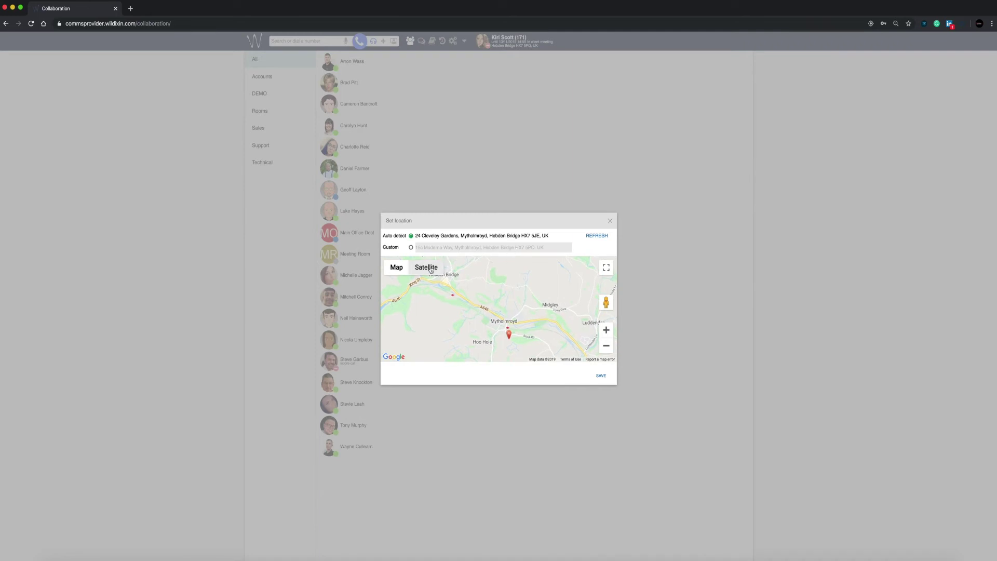
- Set a custom location from postcode HX75Q, pinned on Moderna Business Park, and save
click(411, 248)
drag(556, 248, 404, 249)
text(HX7)
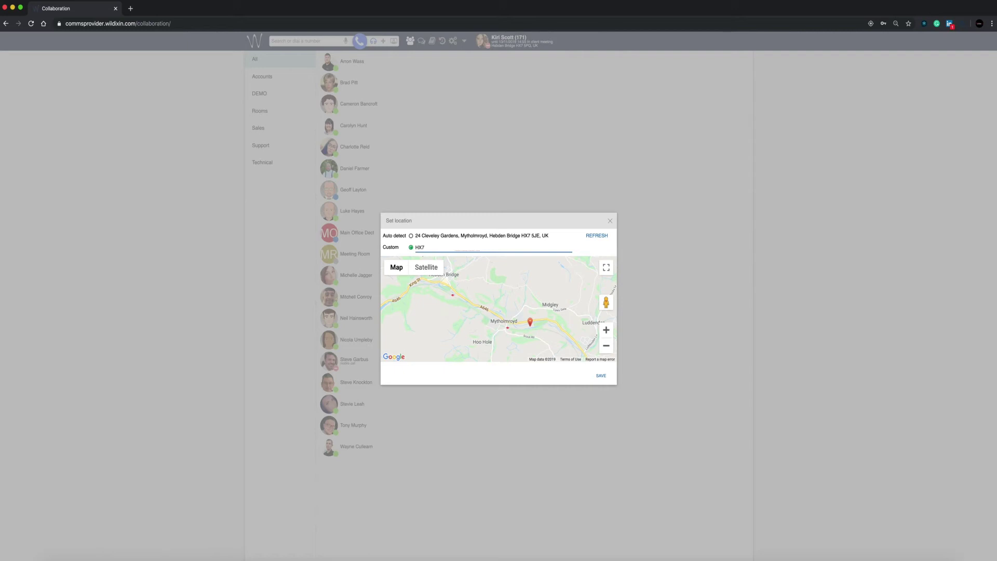
text(5QQ)
click(501, 296)
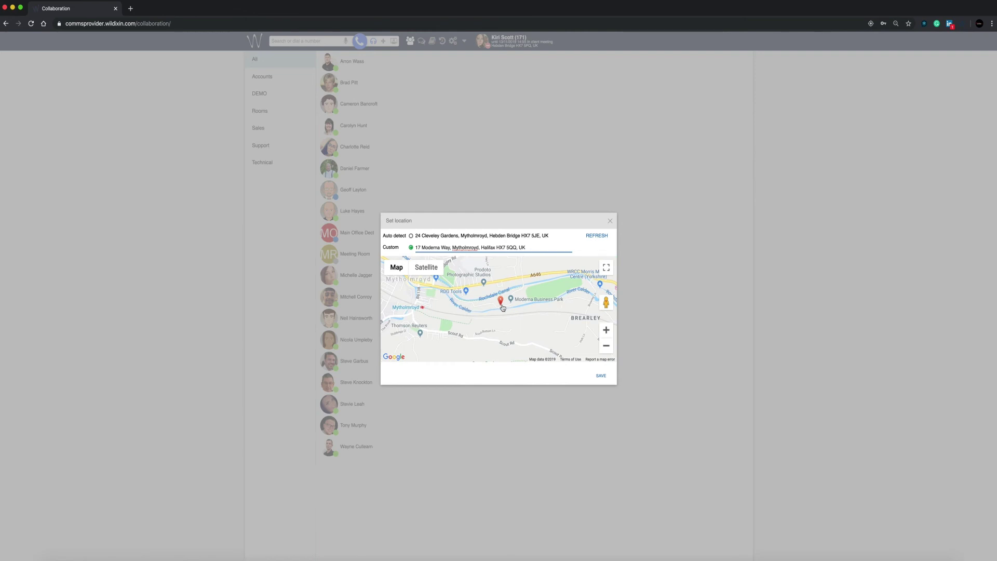
drag(501, 302, 518, 301)
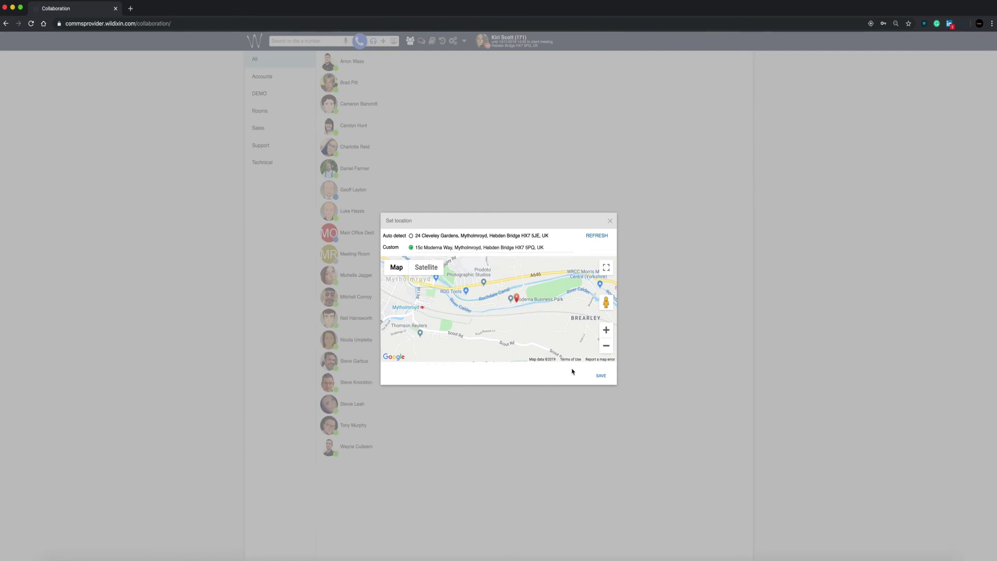
click(601, 378)
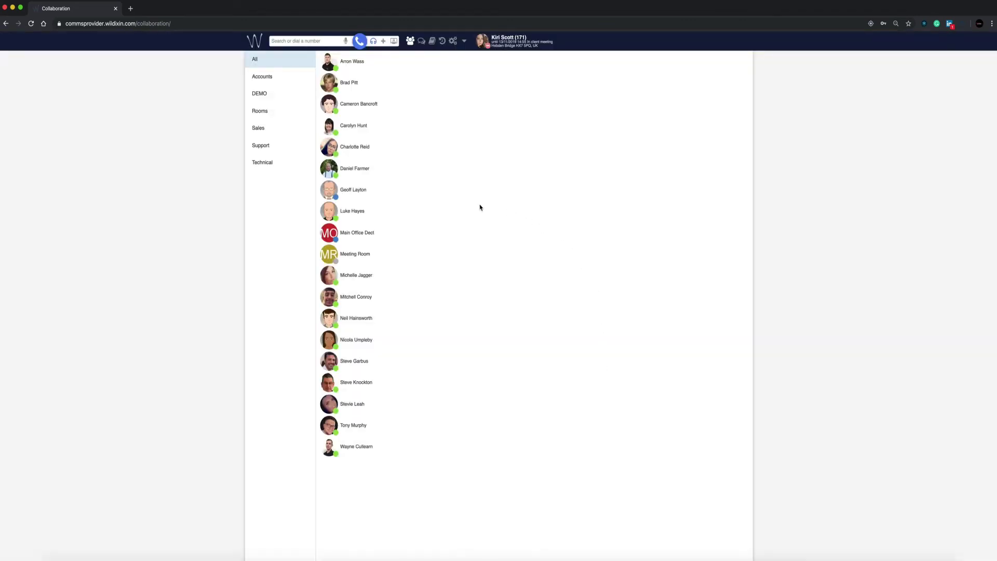
- Set the status to available, save personal settings with English language, and go to Web Phone
click(487, 47)
click(488, 62)
click(452, 41)
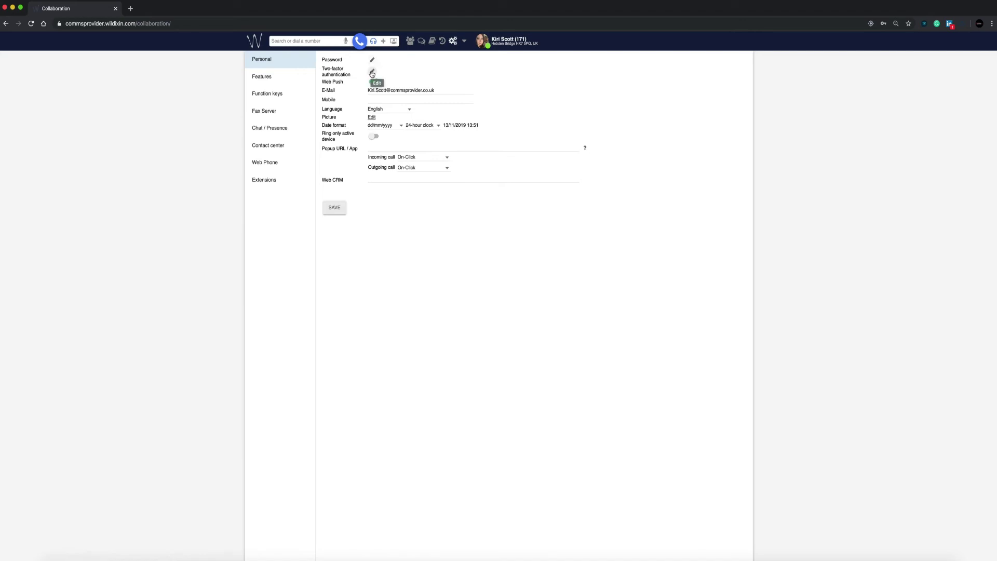
click(372, 101)
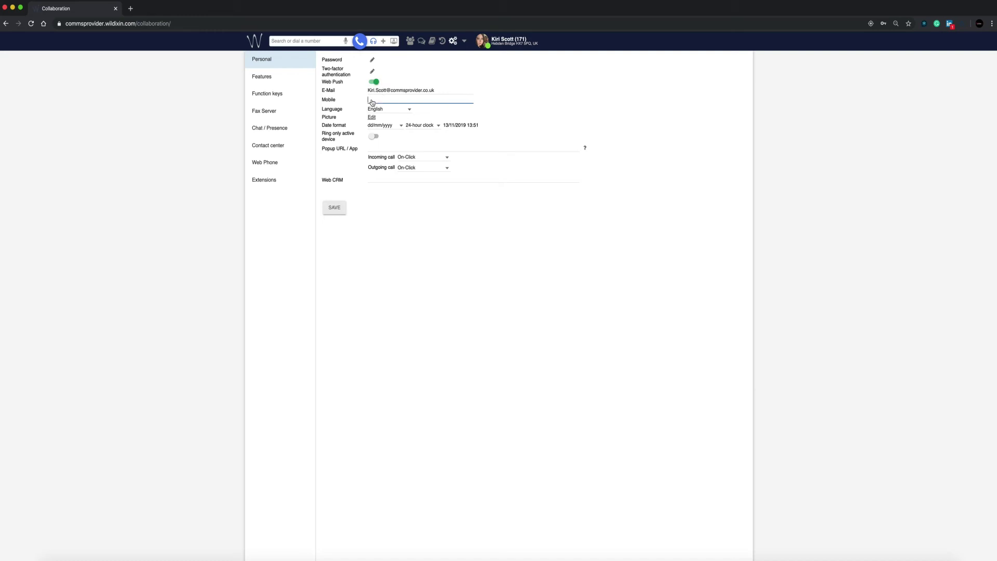
click(408, 113)
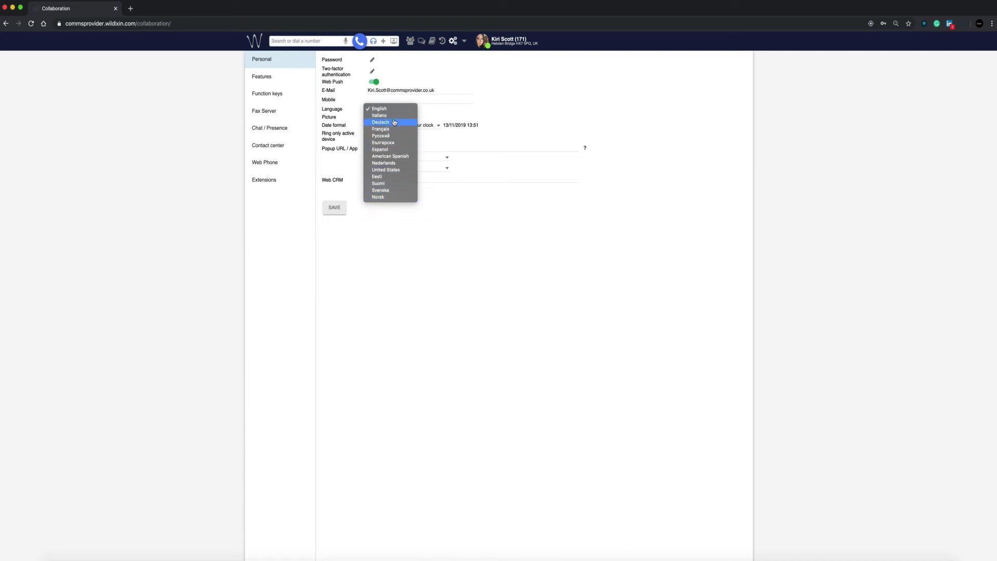
click(393, 109)
click(336, 210)
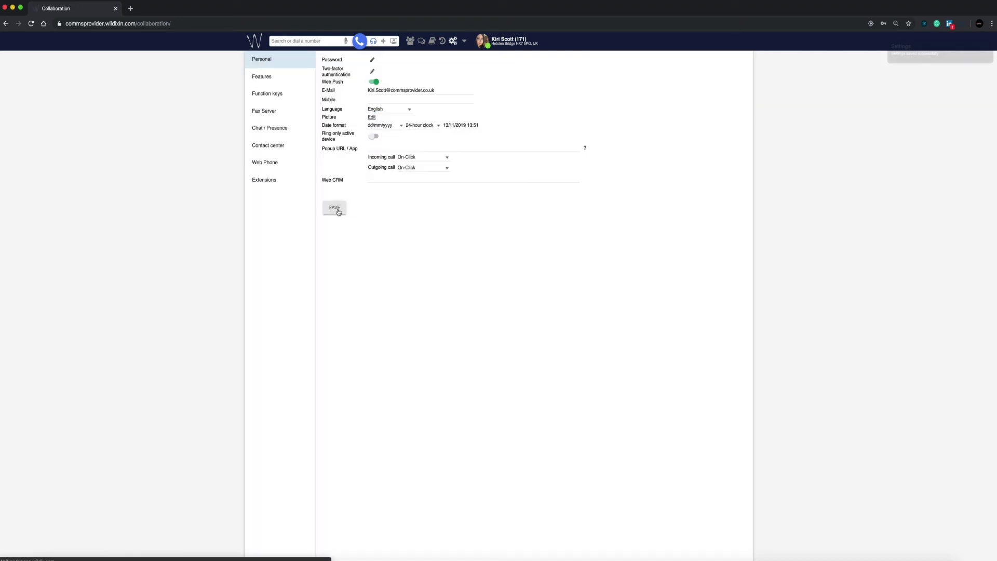
click(292, 167)
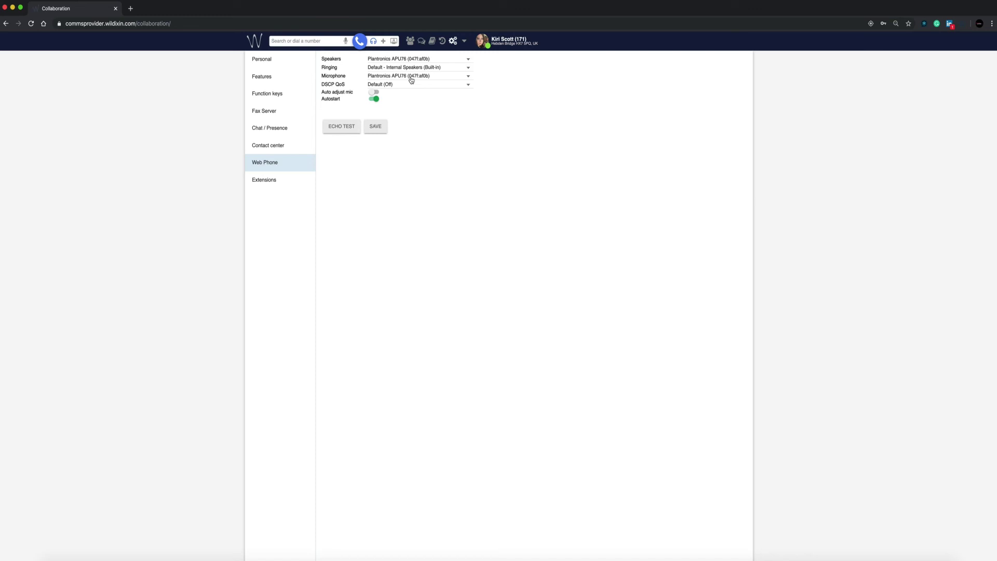
- Run and hang up an echo test call, save the Web Phone settings, and return to colleagues
click(342, 132)
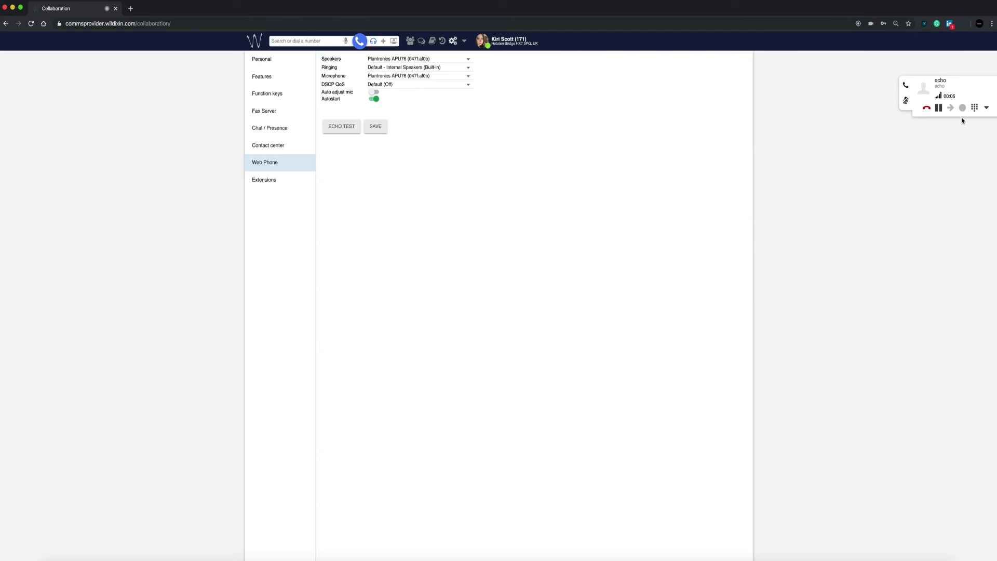
click(927, 109)
click(375, 128)
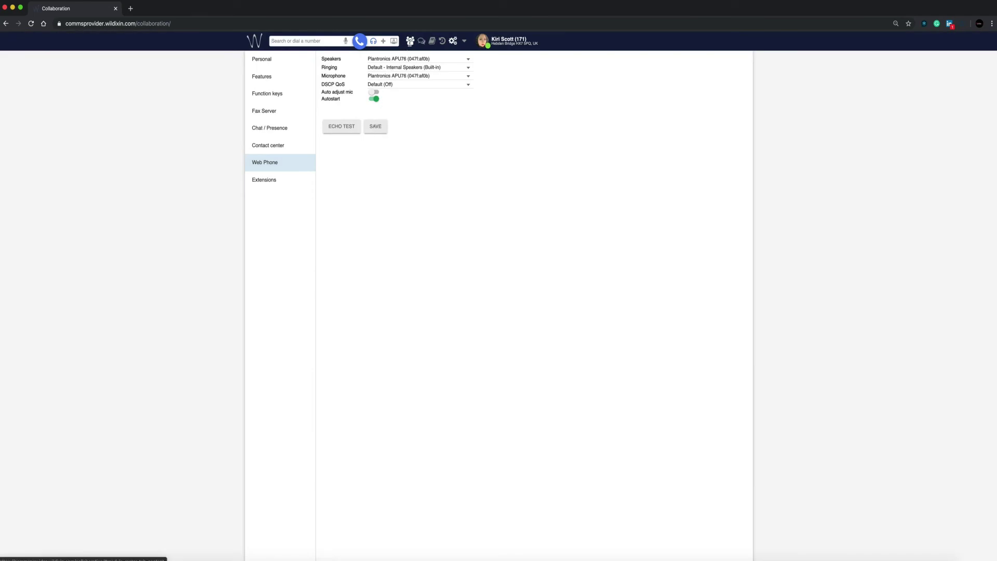
click(410, 41)
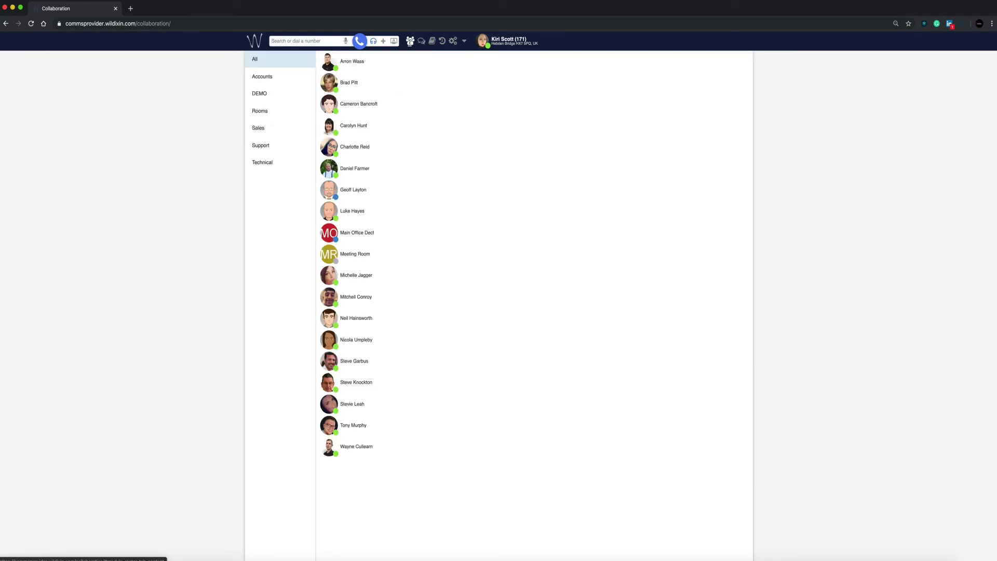
- Dial the external phone number typed in the search box, keeping the Web call device
click(374, 42)
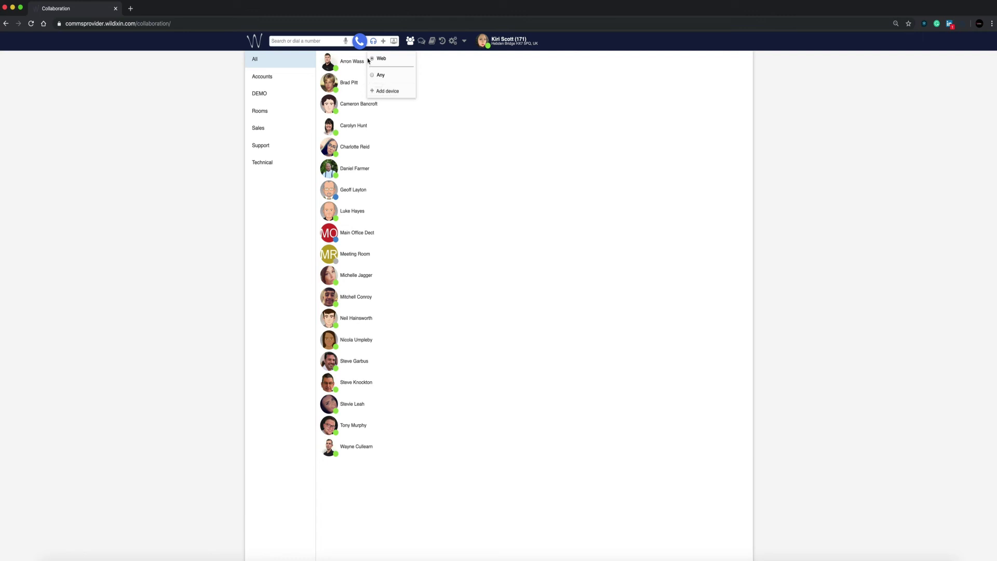
click(331, 42)
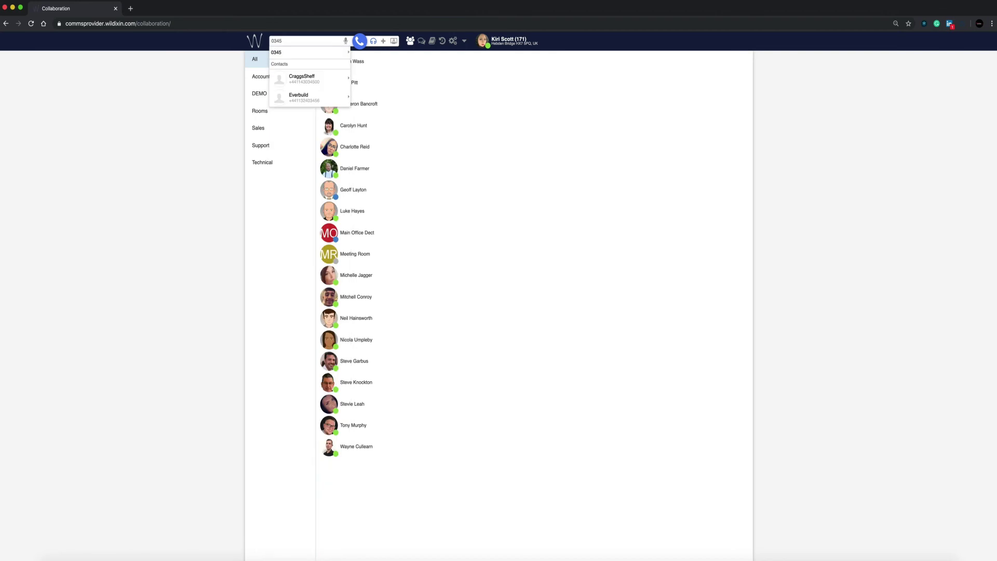
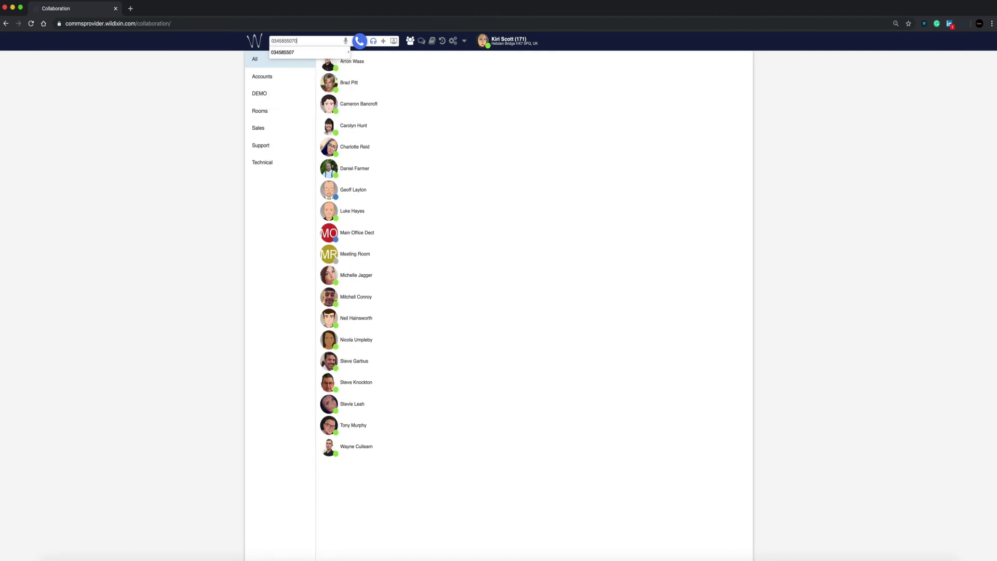
click(359, 41)
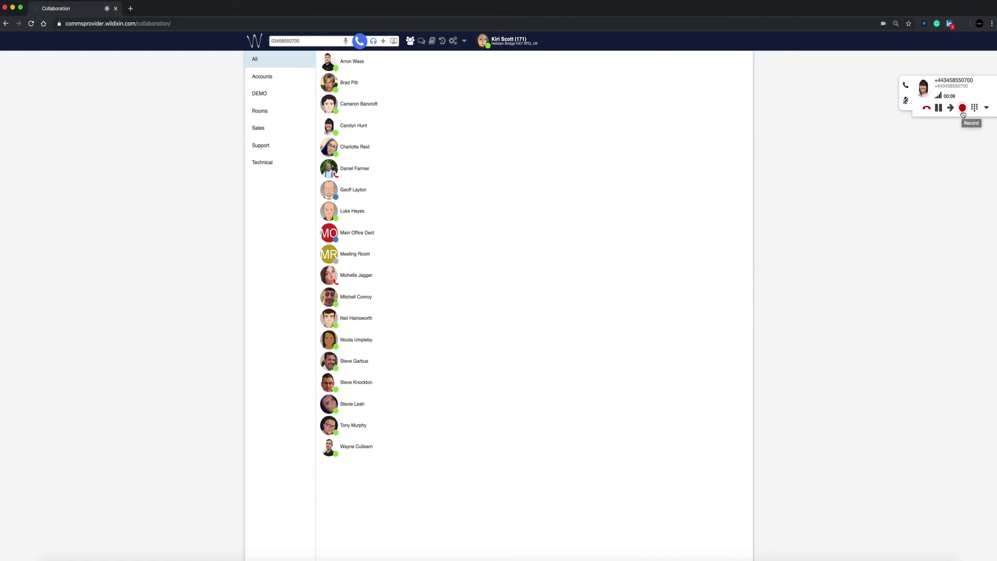
- View the call's dial pad and extra options, then hang up the external call
click(973, 108)
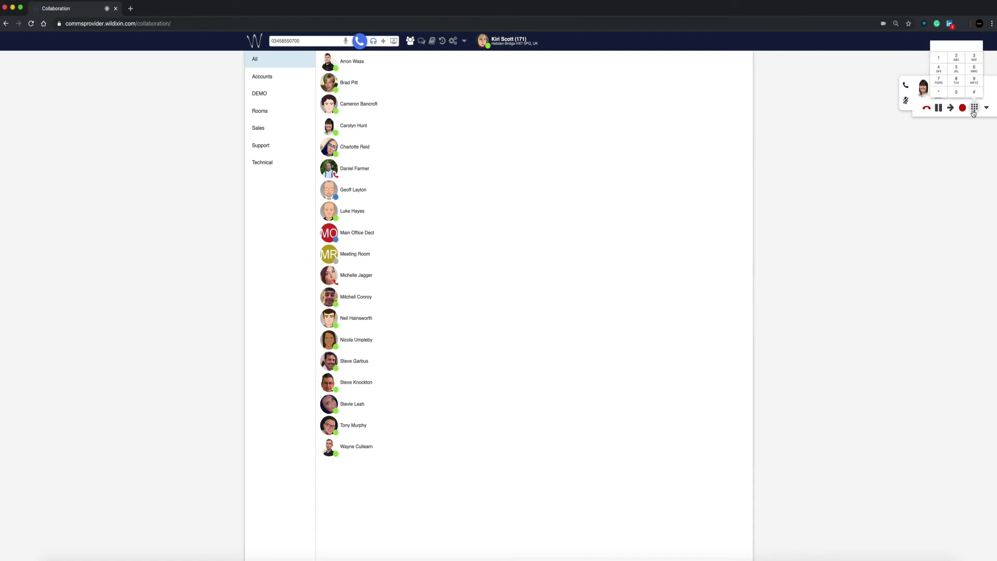
click(985, 110)
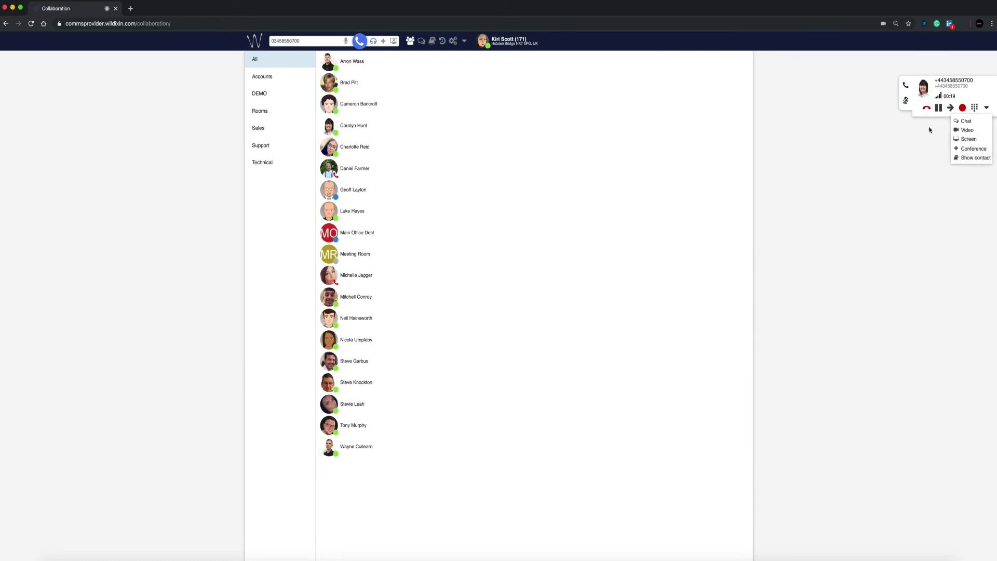
click(926, 109)
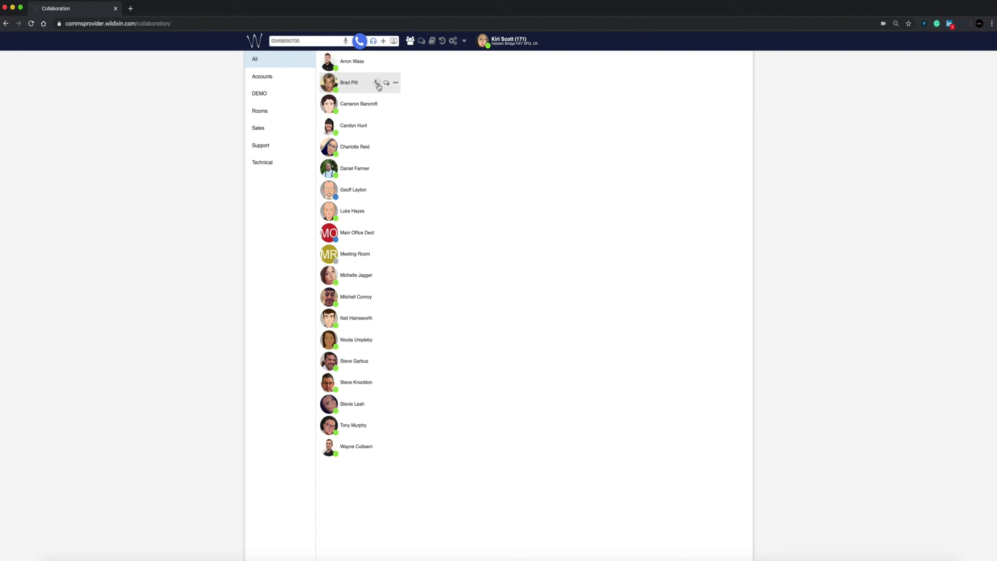
- Open a chat with the second colleague in the list
mouse_move(379, 87)
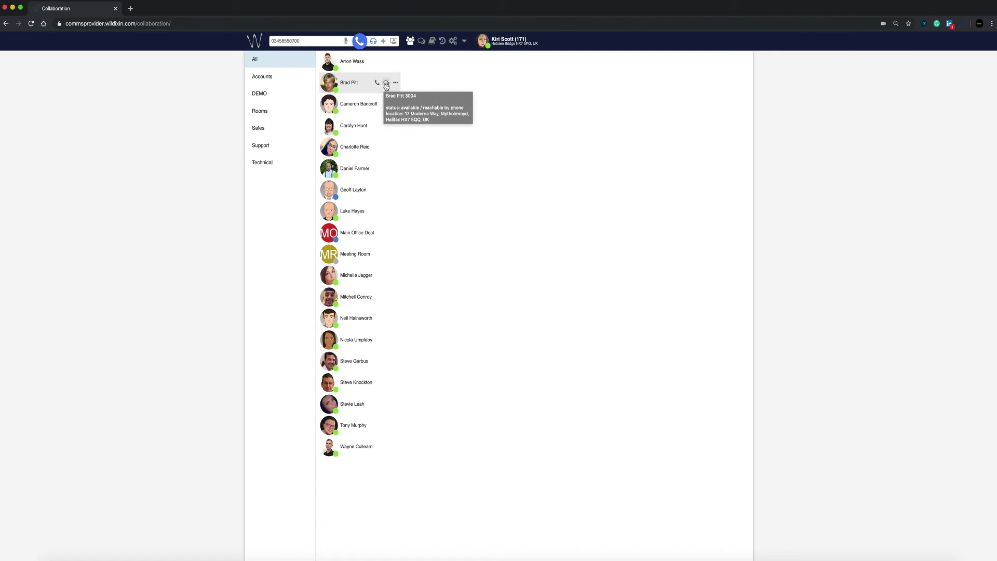
click(394, 84)
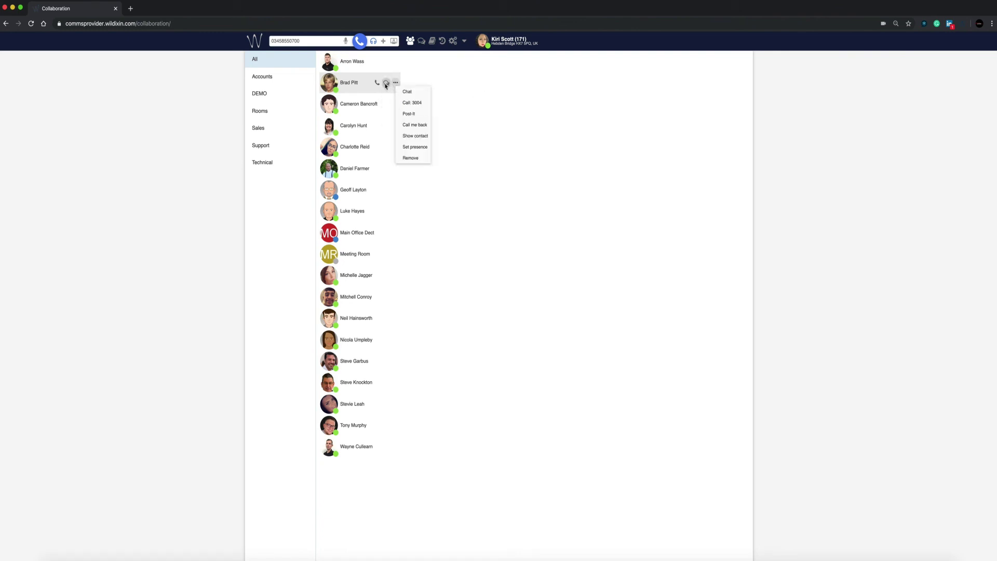
click(385, 85)
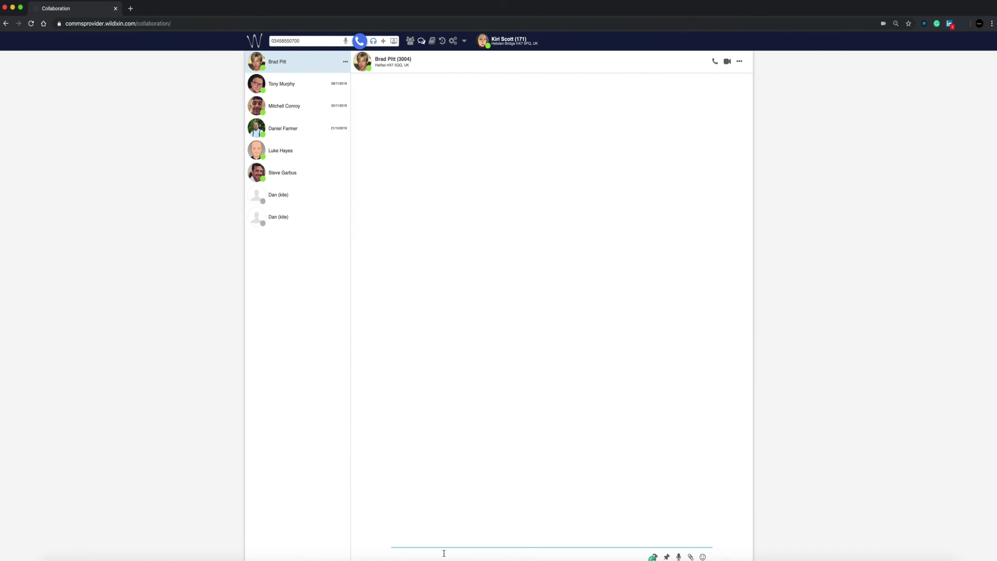
click(739, 63)
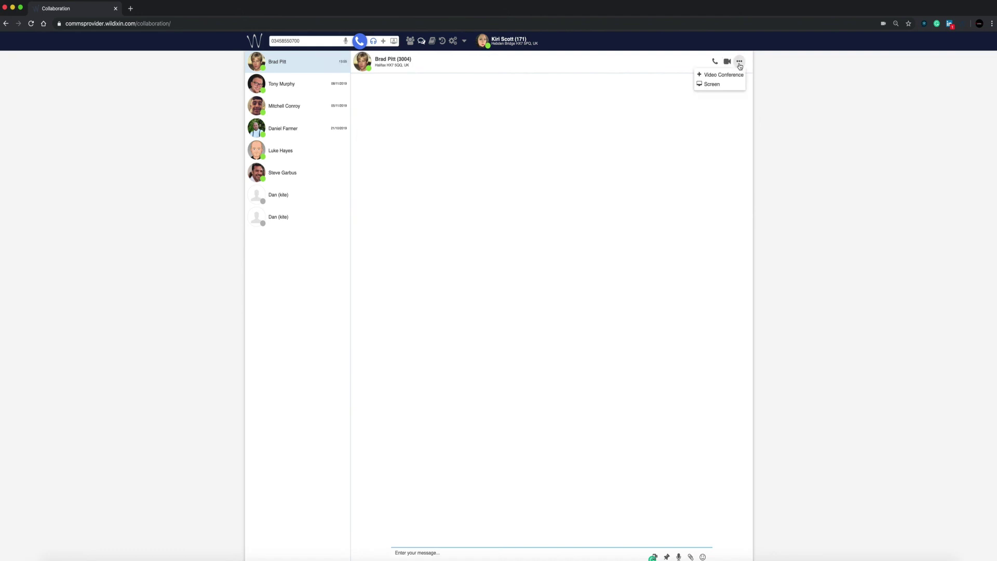
- Send the message 'hello' and start attaching a file
click(441, 551)
text(hell)
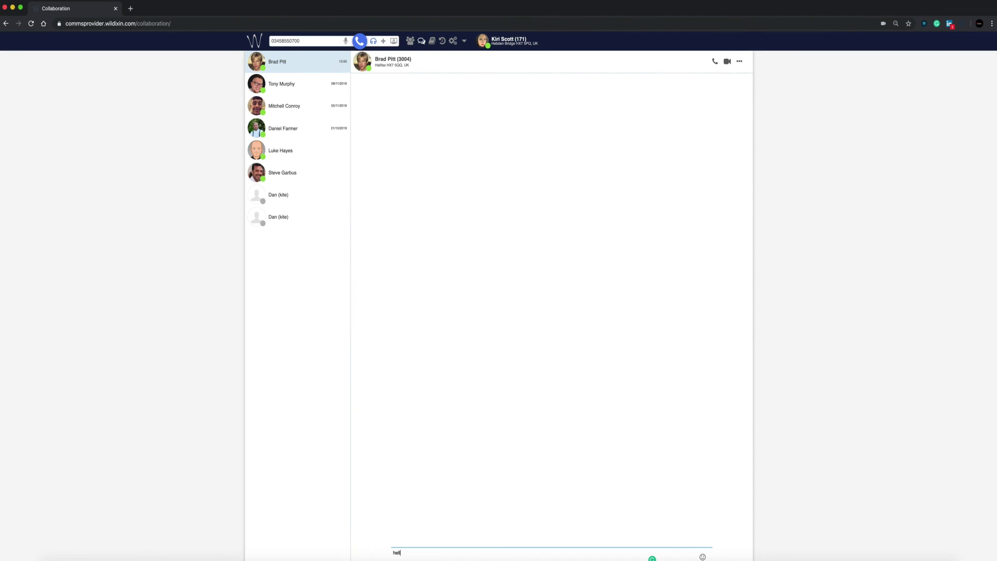
text(o)
key(Return)
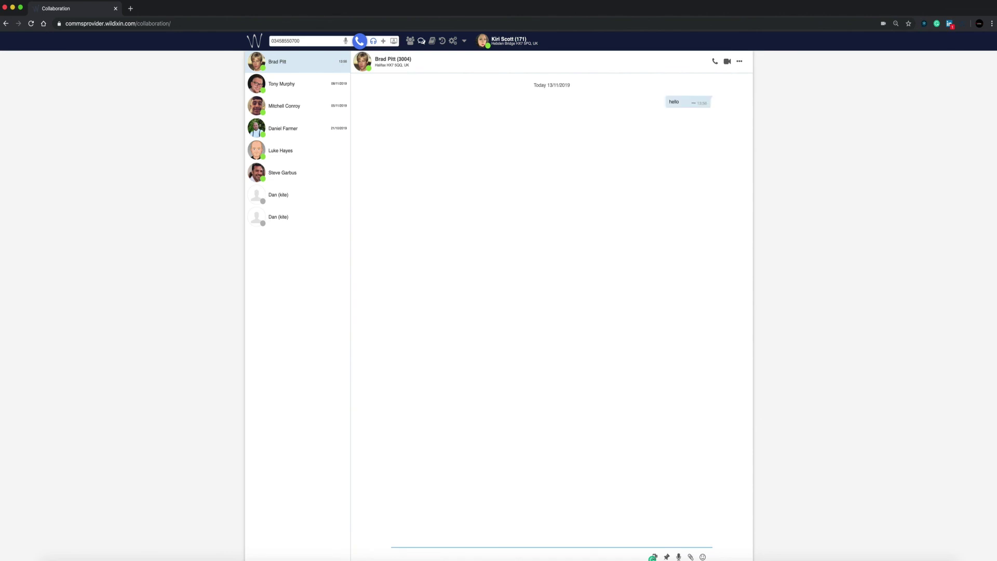
click(690, 557)
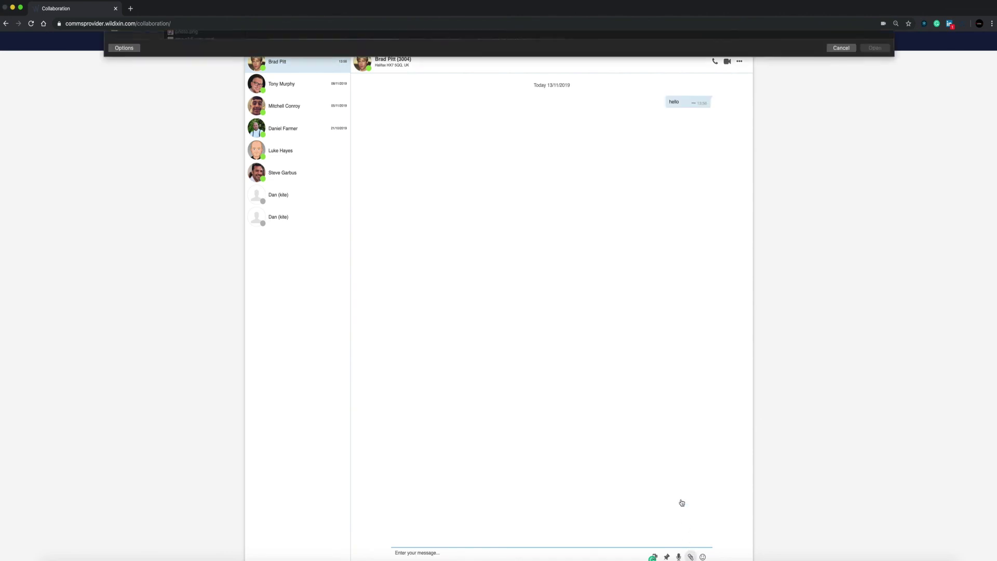
- Attach and send the file welcome to commsprovider.pdf in the chat
scroll(206, 226, down, 5)
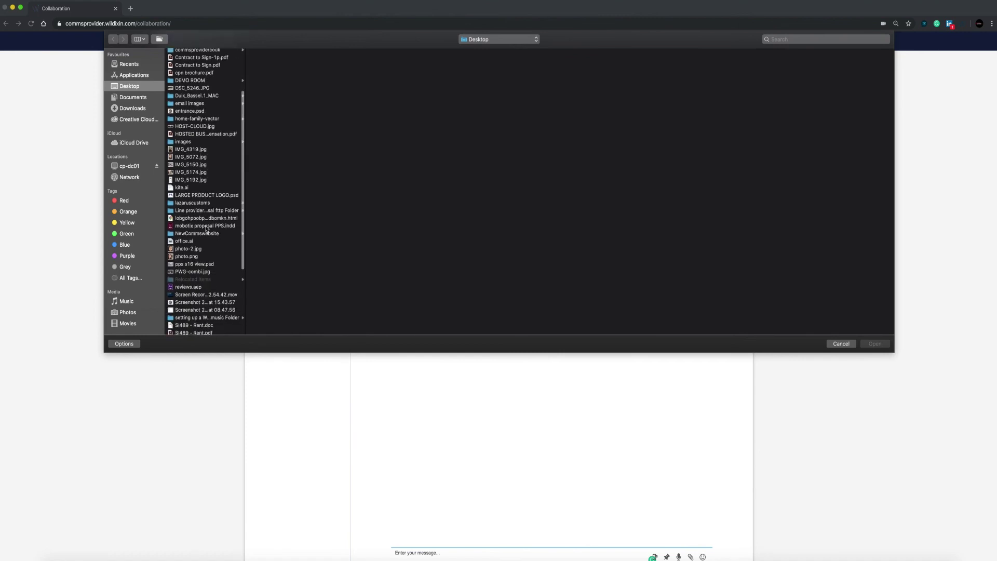
scroll(206, 227, down, 3)
click(204, 277)
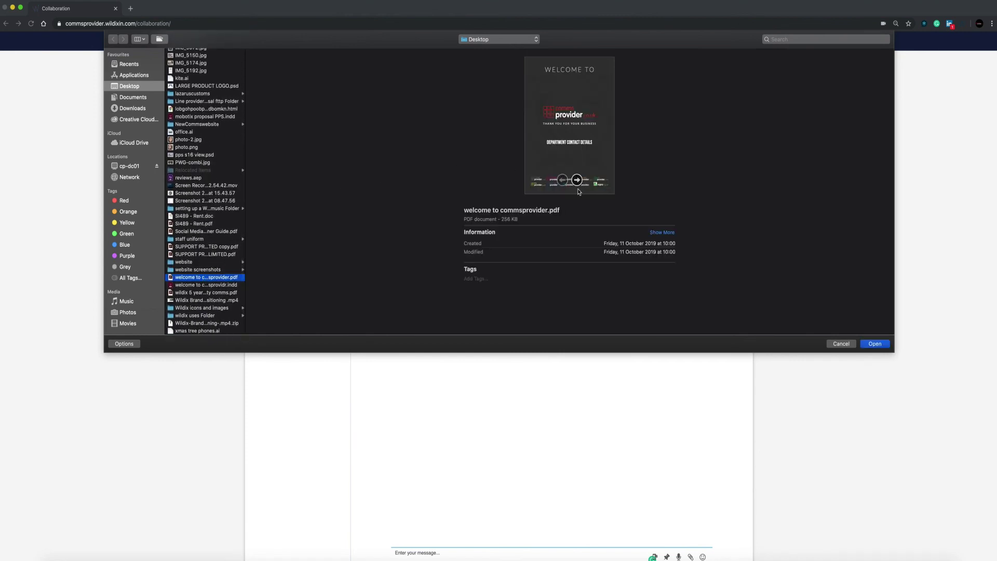
click(881, 347)
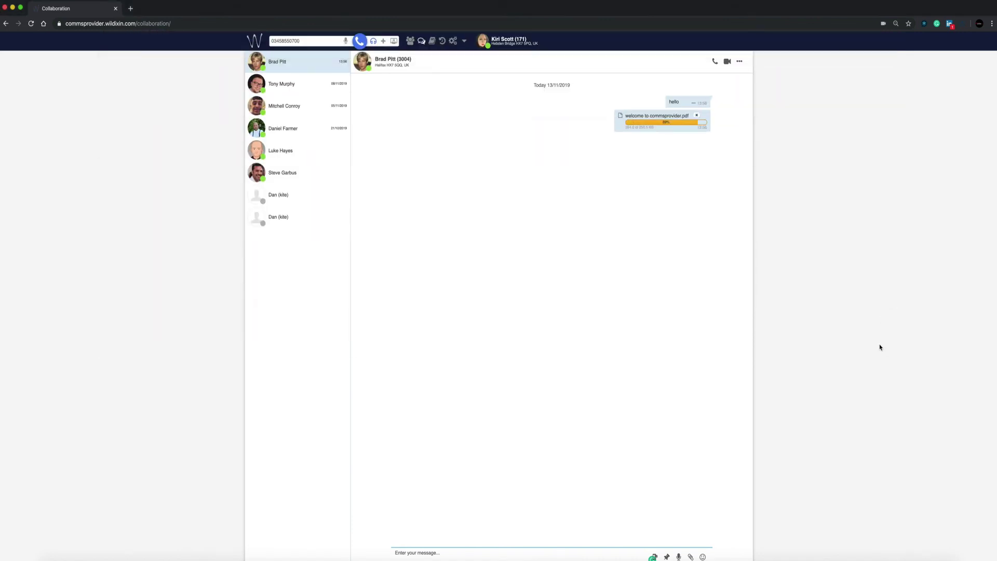
- Send a smiley emoji message, then go back to the contacts directory
click(703, 556)
click(607, 499)
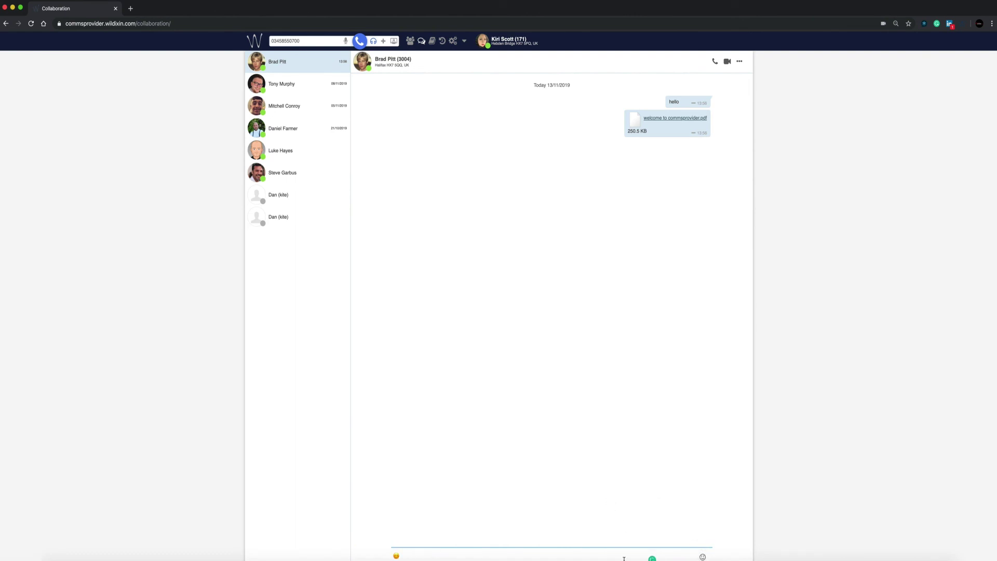
key(Return)
click(409, 40)
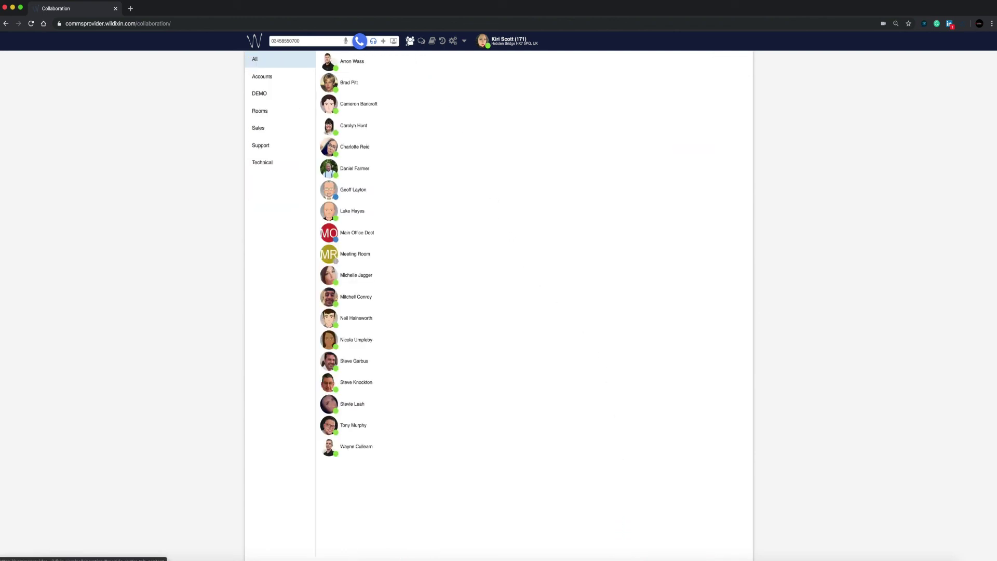